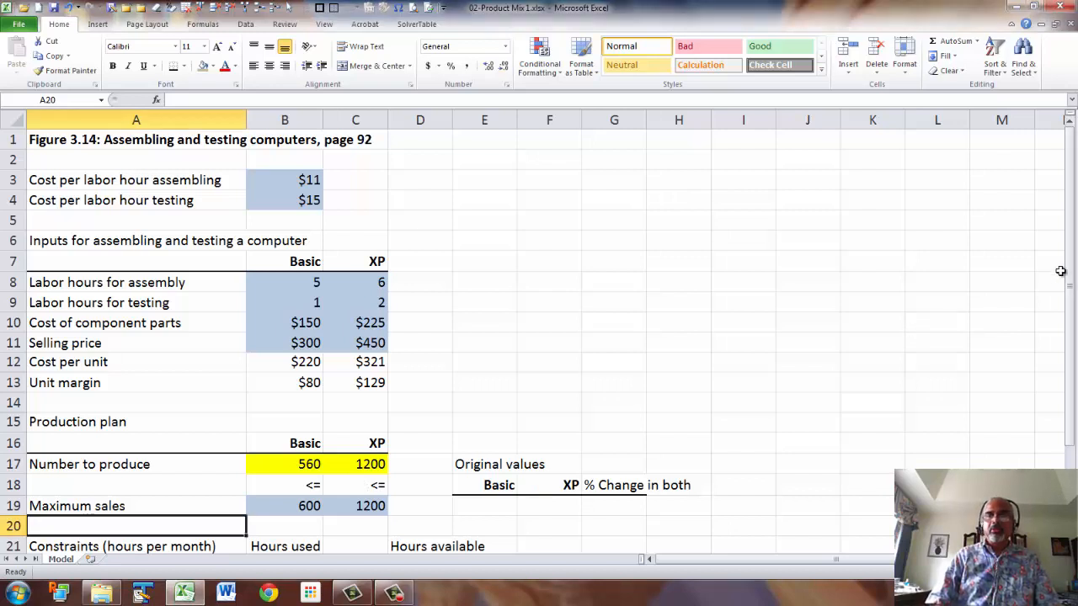
scroll(690, 330, down, 4)
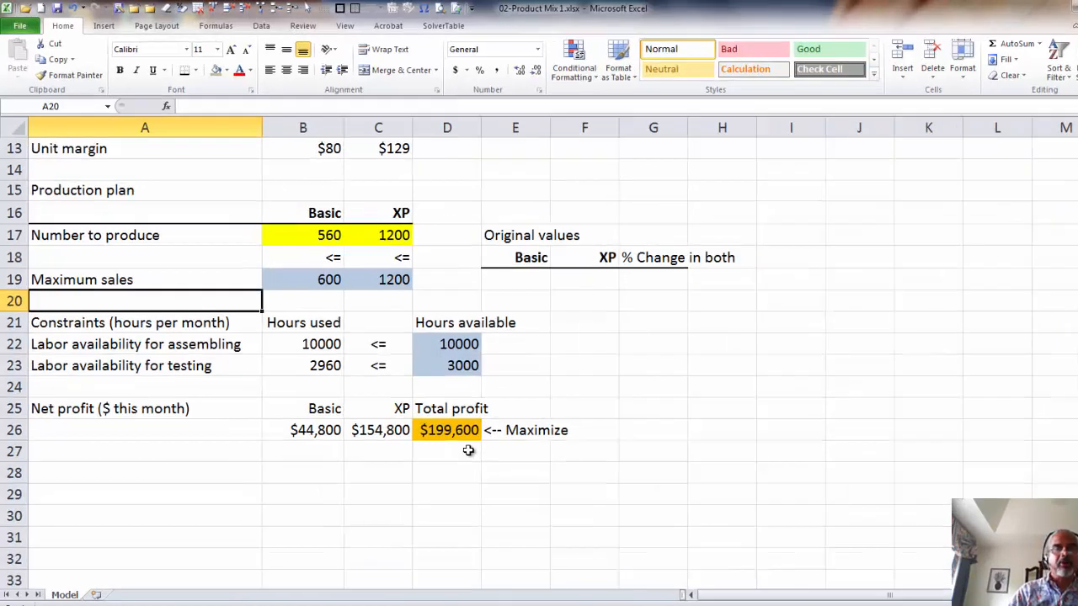
scroll(539, 412, up, 4)
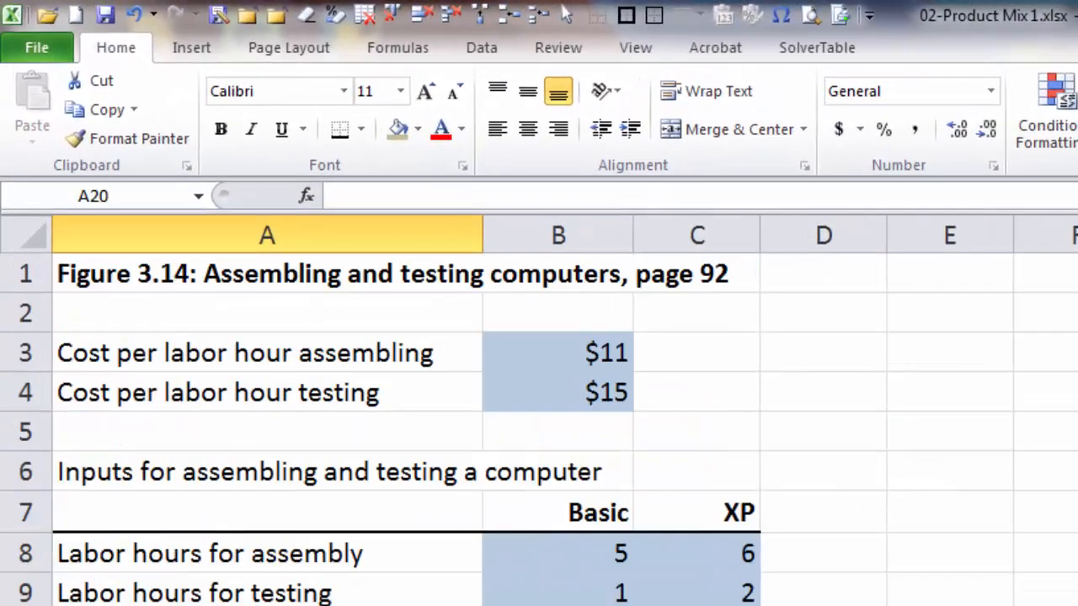
click(37, 47)
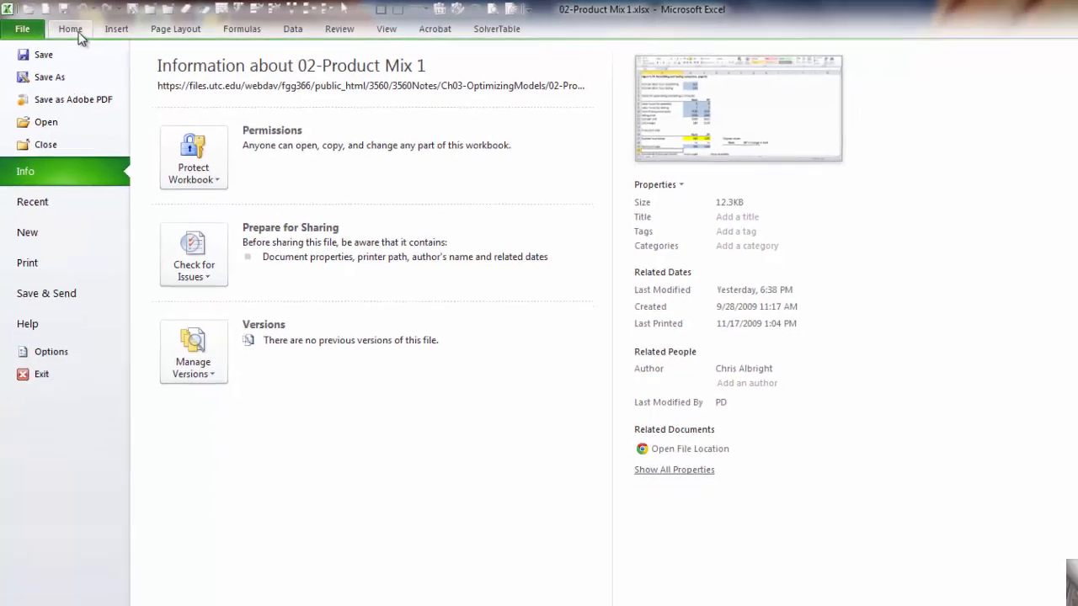
click(122, 51)
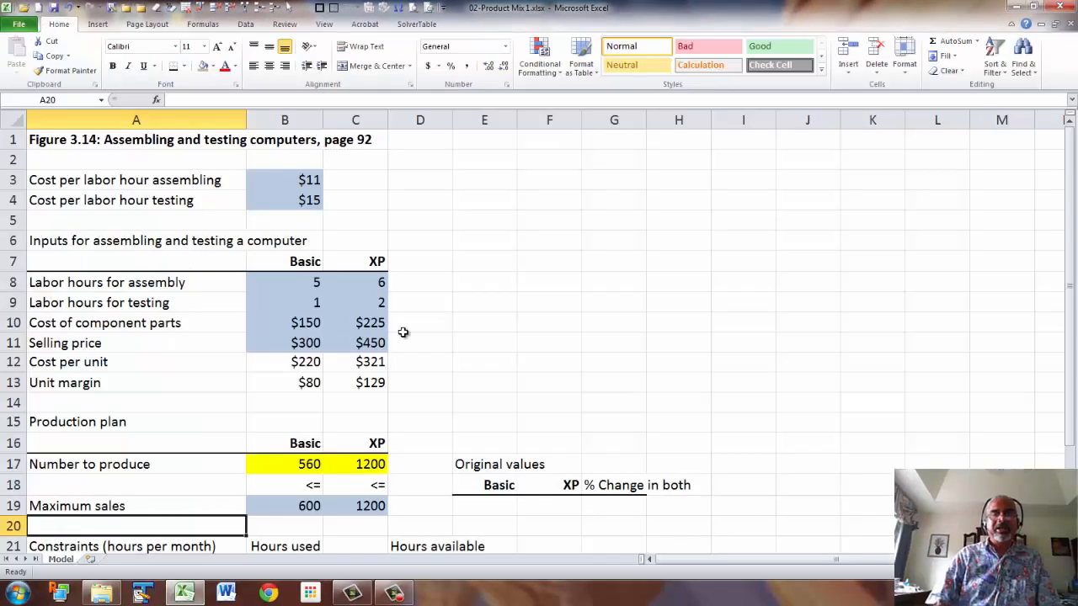
Copy the maximum sales values in B19:C19 into E19:F19 under Original values.
scroll(403, 332, down, 2)
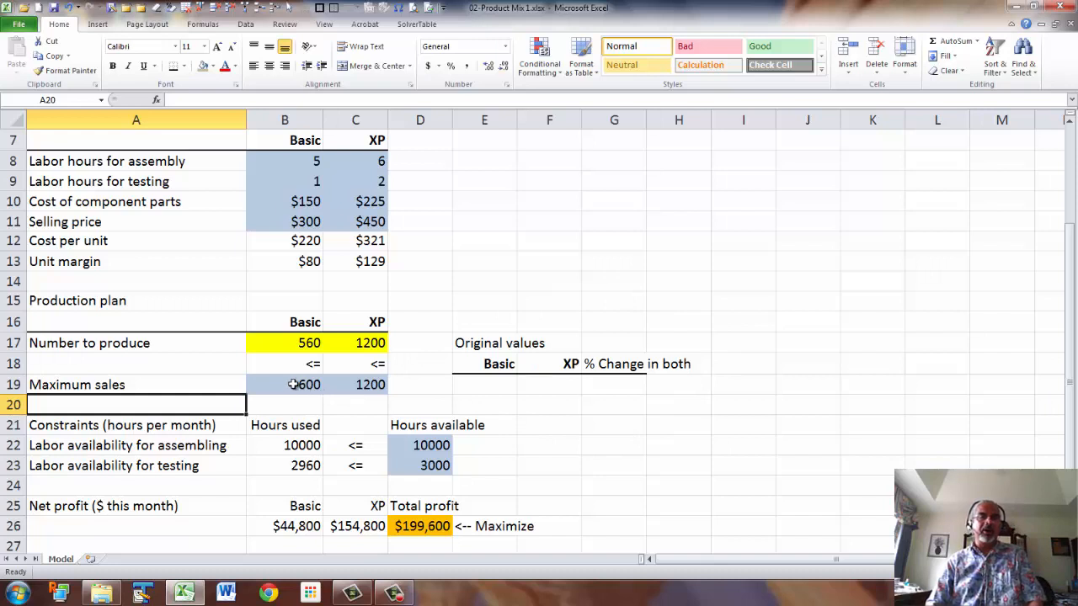
drag(292, 384, 331, 385)
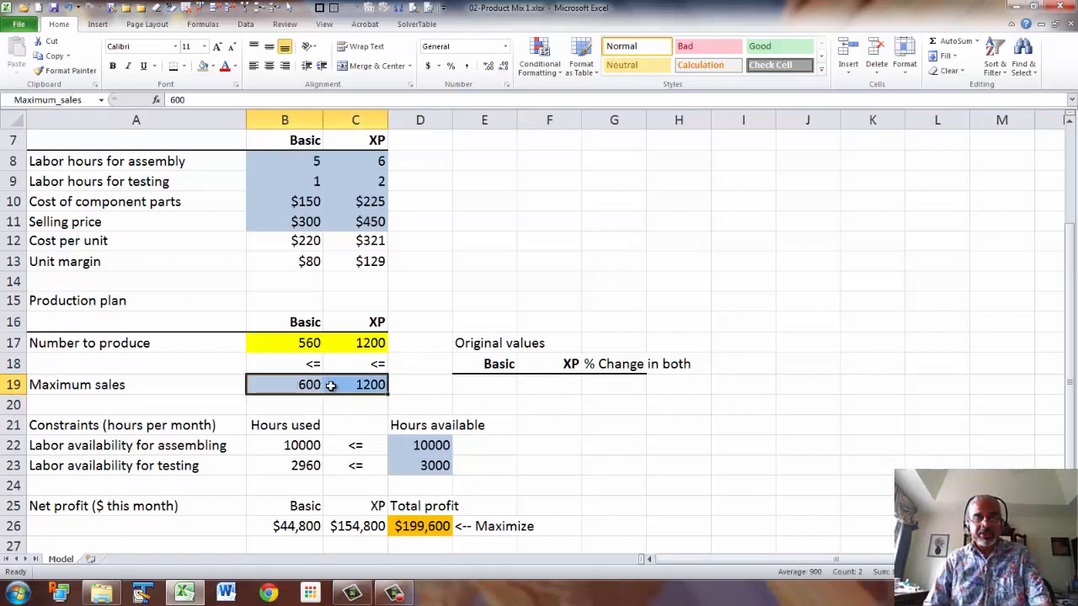
key(ctrl+c)
click(486, 384)
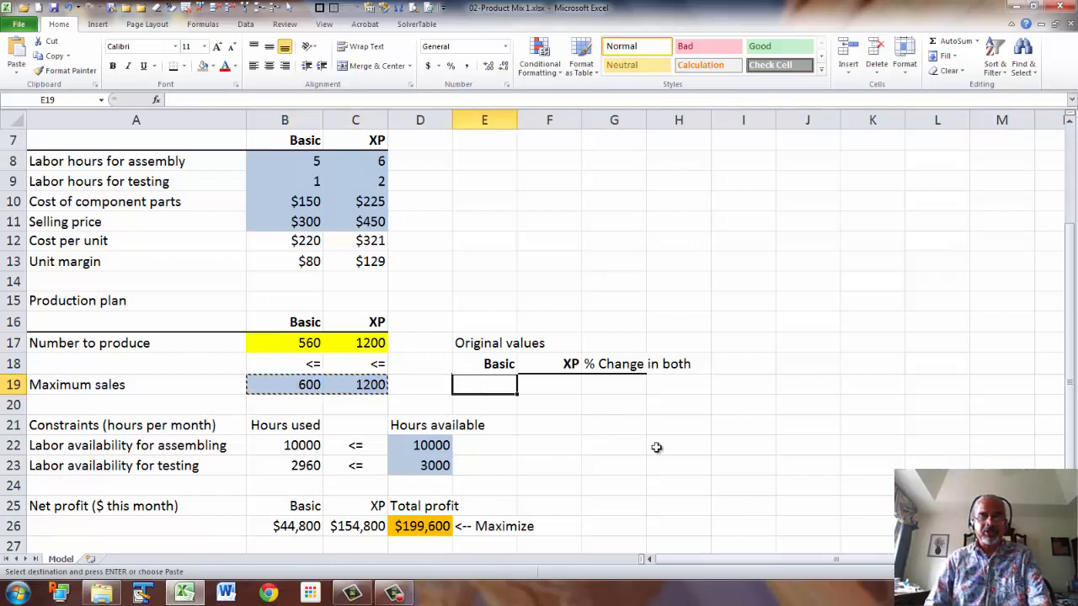
key(ctrl+v)
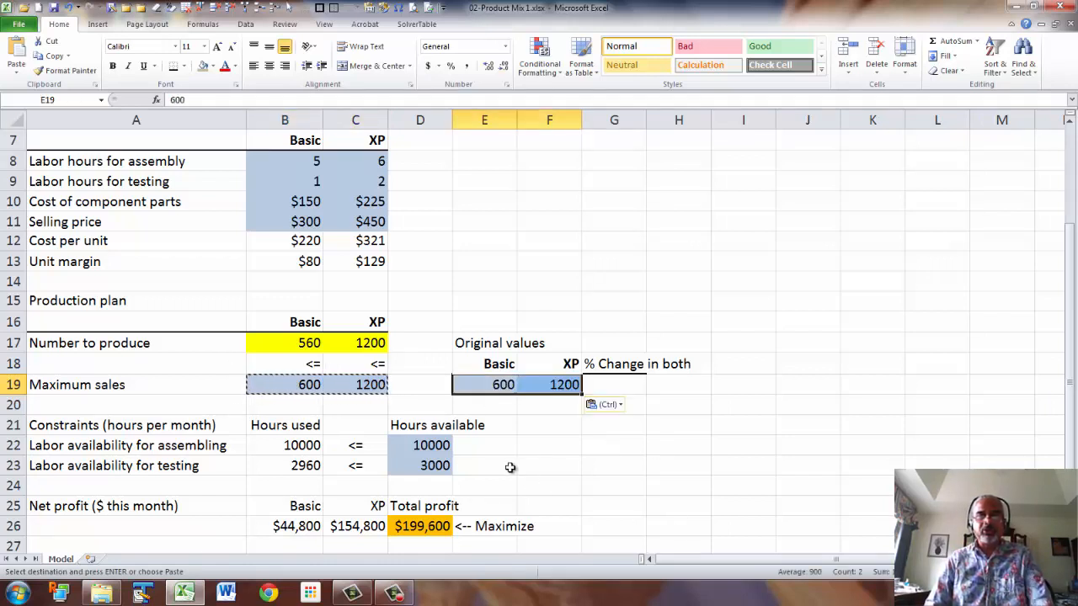
Clear everything from the maximum sales cells B19:C19.
click(486, 386)
click(554, 385)
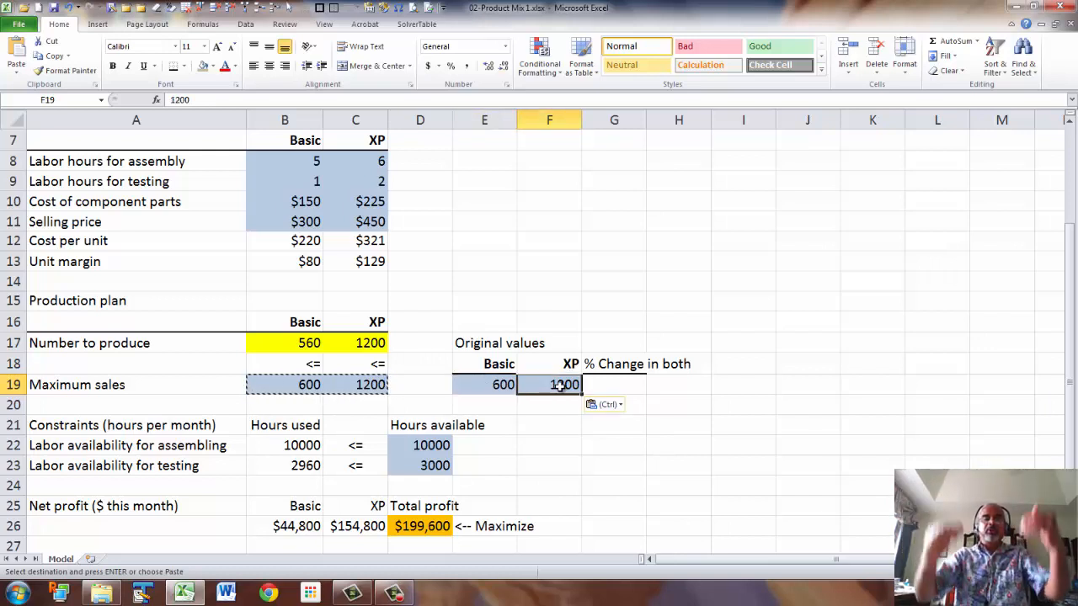
click(278, 385)
drag(279, 385, 358, 385)
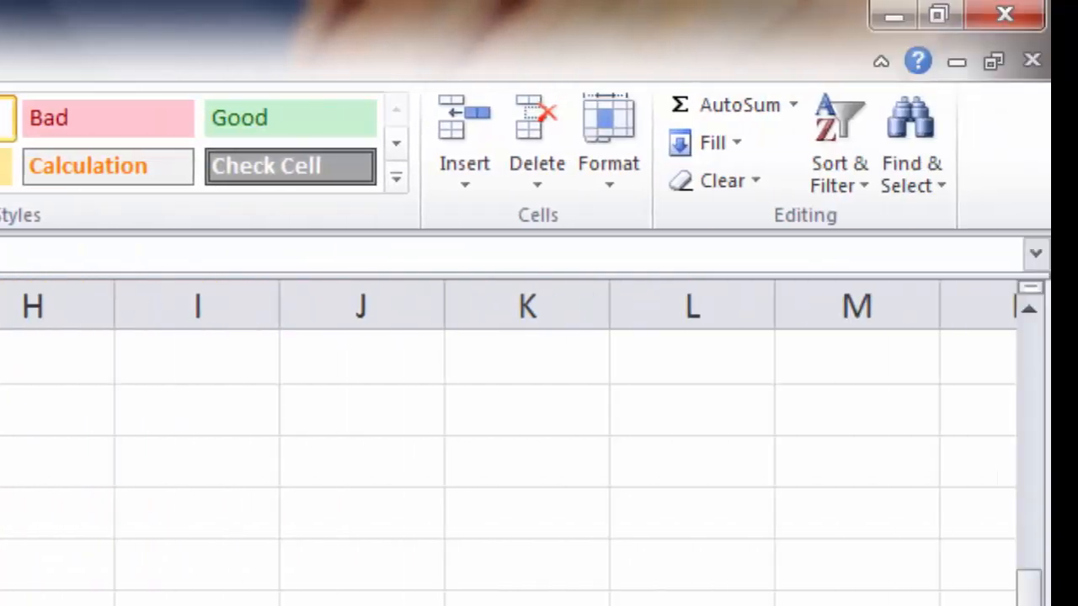
click(753, 185)
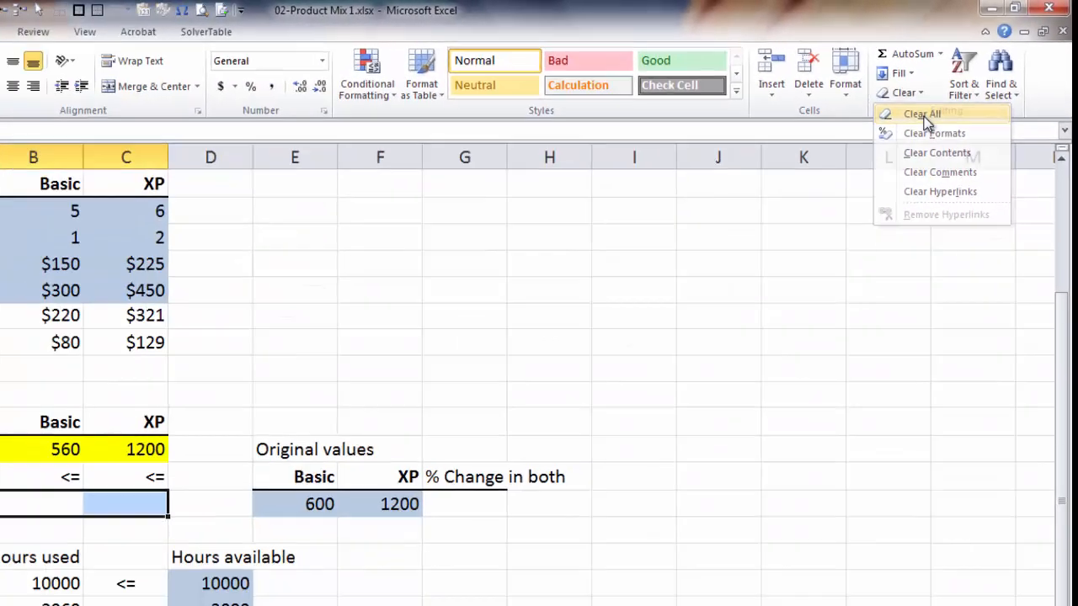
click(926, 120)
click(772, 482)
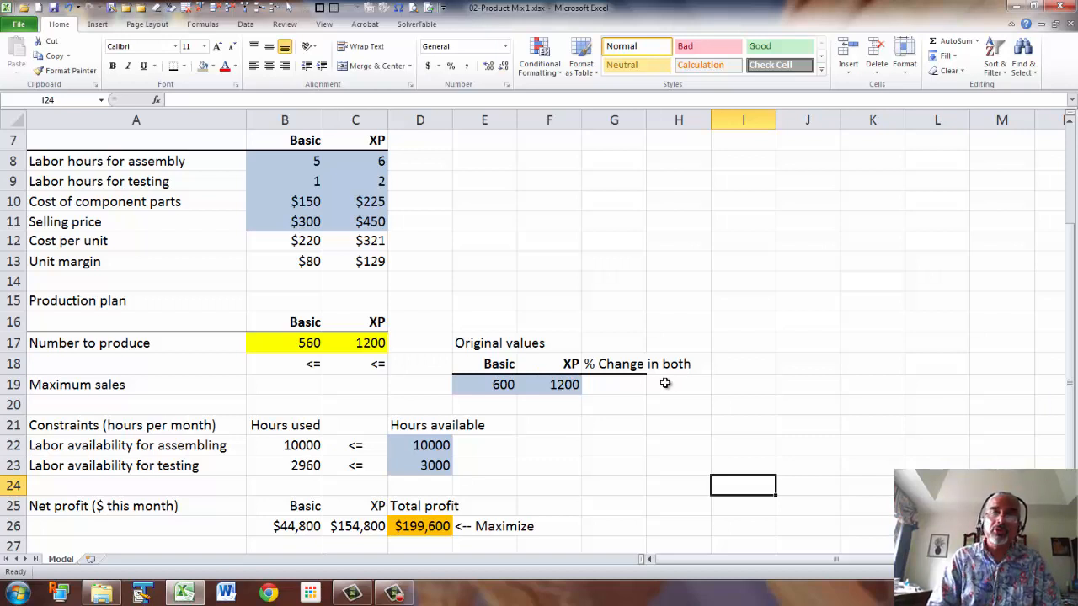
Enter 5% in G19 under % Change in both and fill it with White, Background 1, Darker 25%.
click(612, 387)
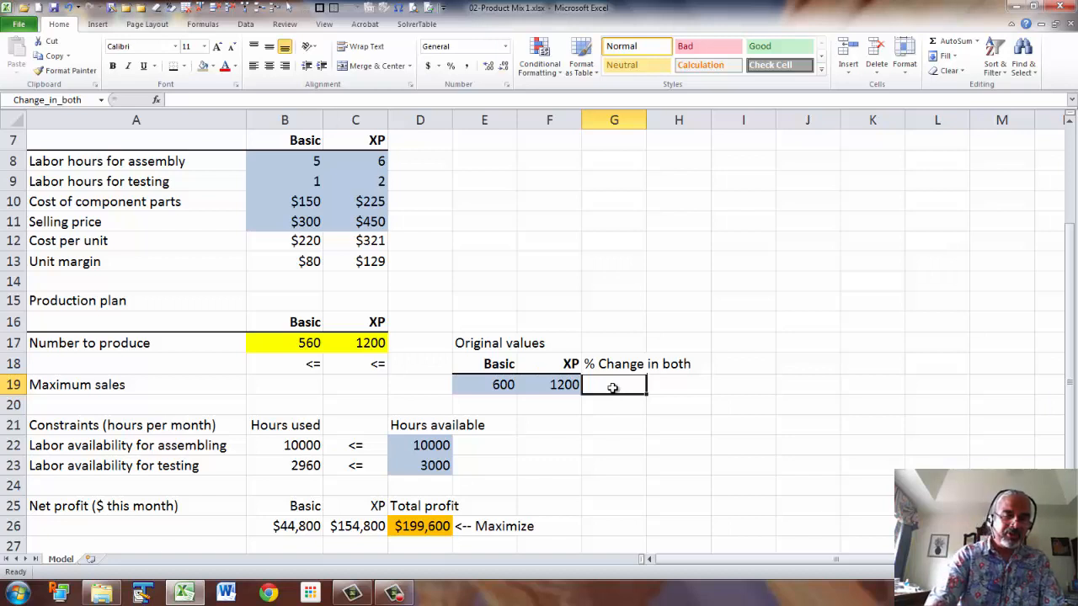
text(5)
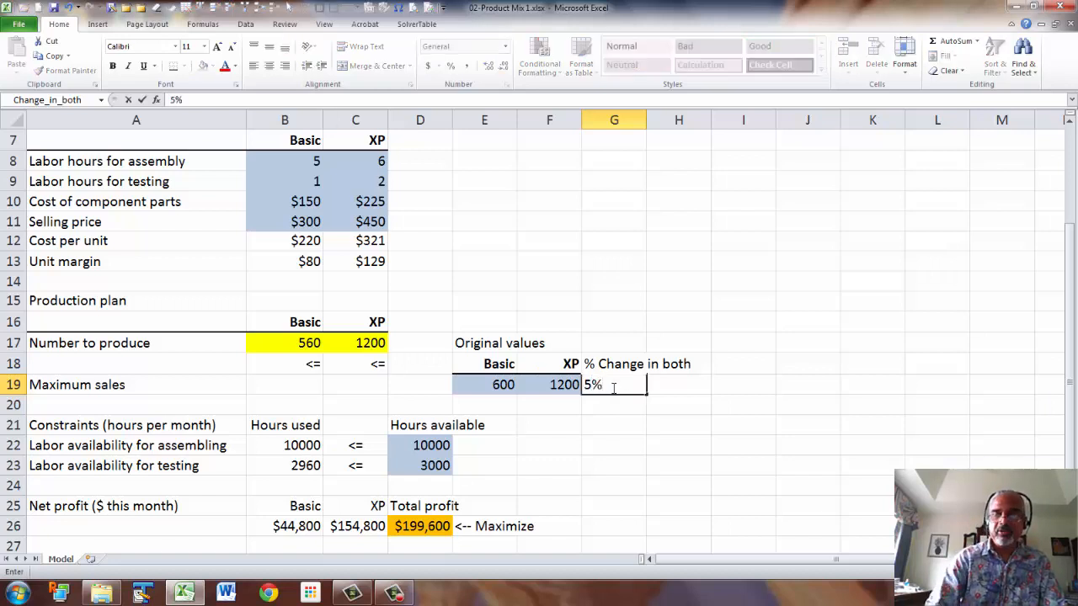
key(Return)
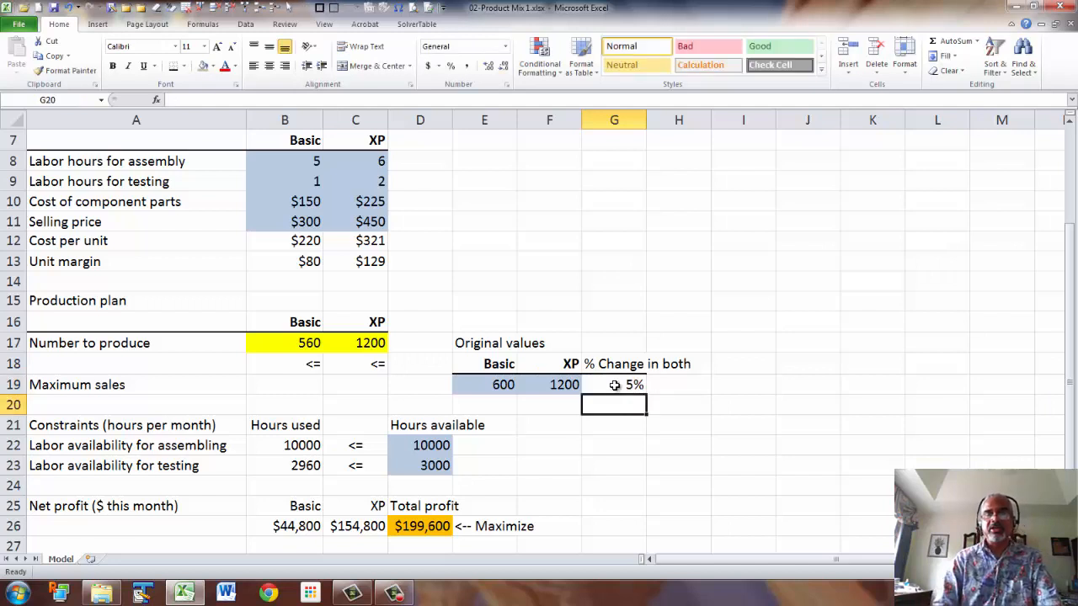
click(615, 385)
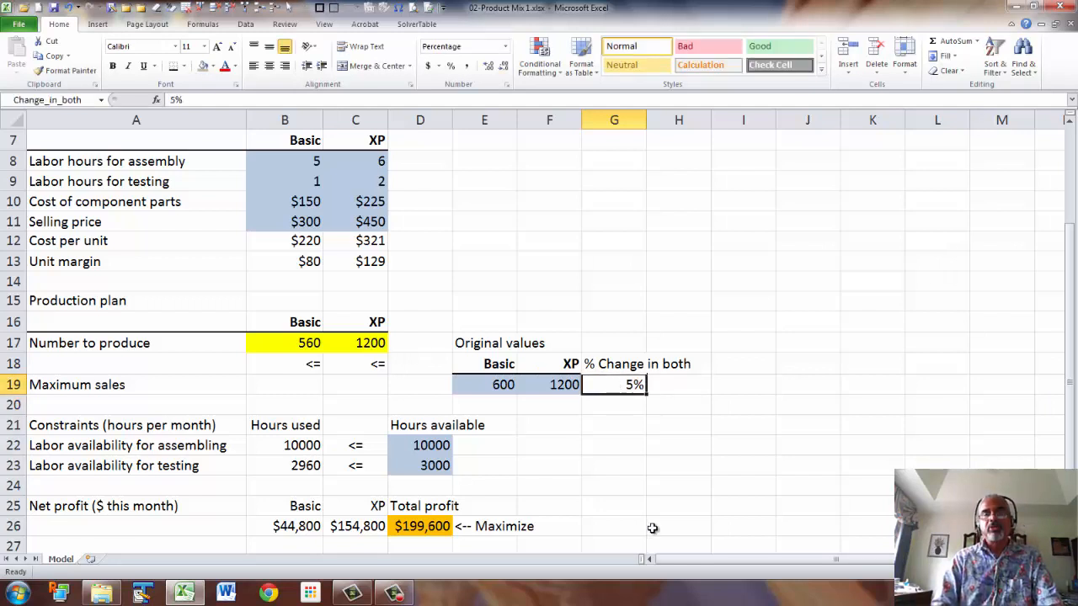
click(215, 67)
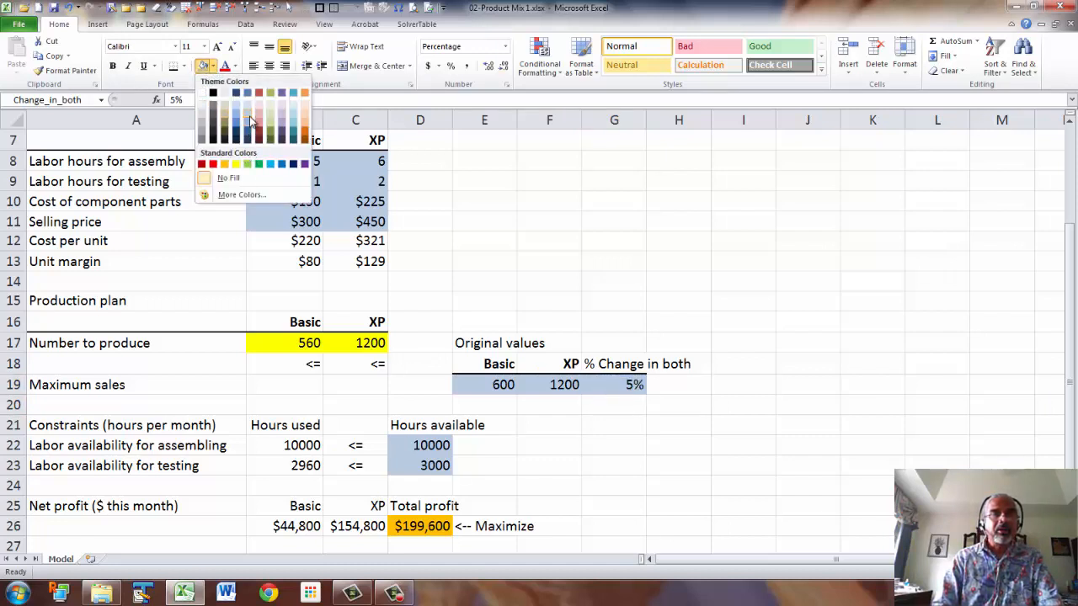
click(203, 137)
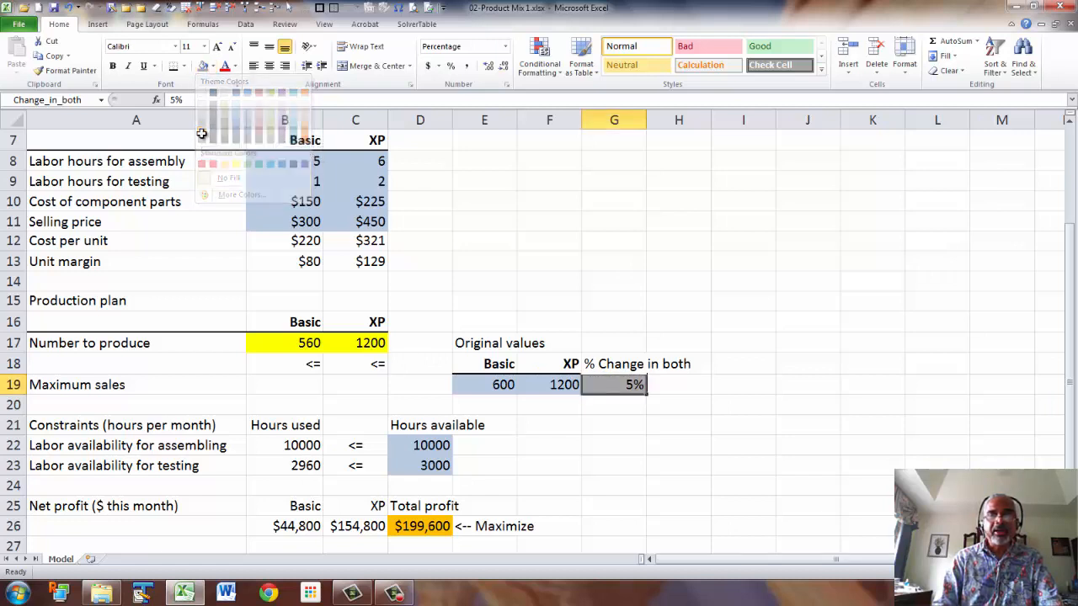
Name cell G19 from its header in G18 using Create from Selection.
click(299, 384)
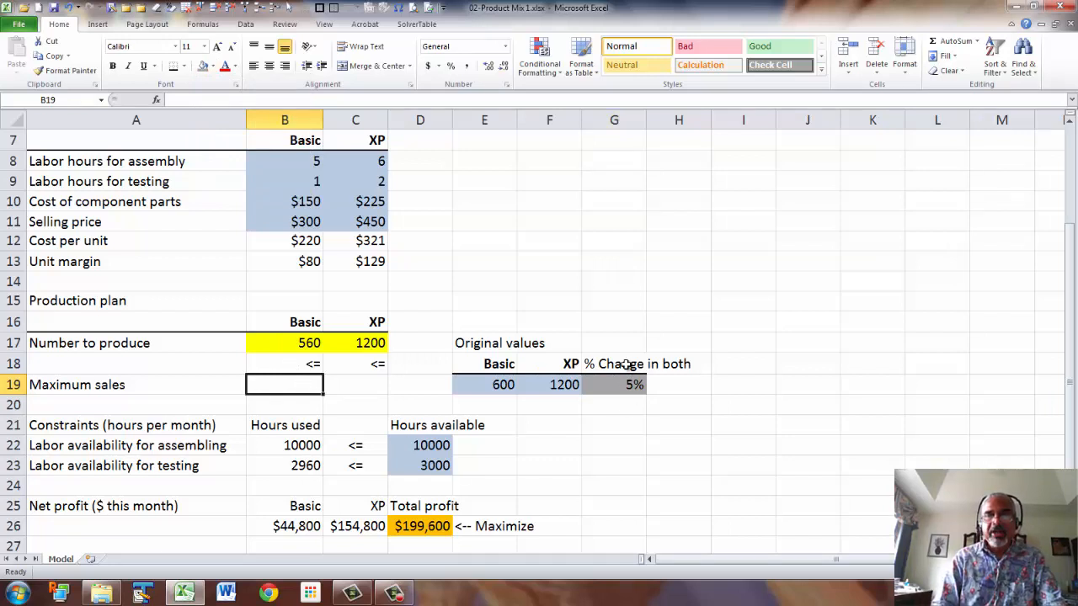
drag(626, 366, 627, 387)
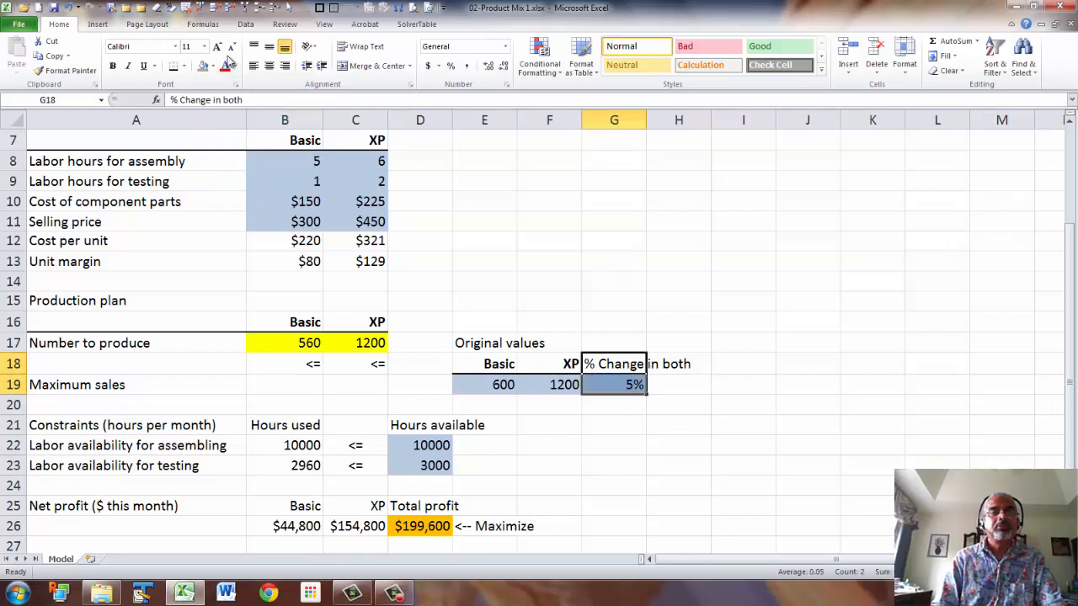
click(203, 25)
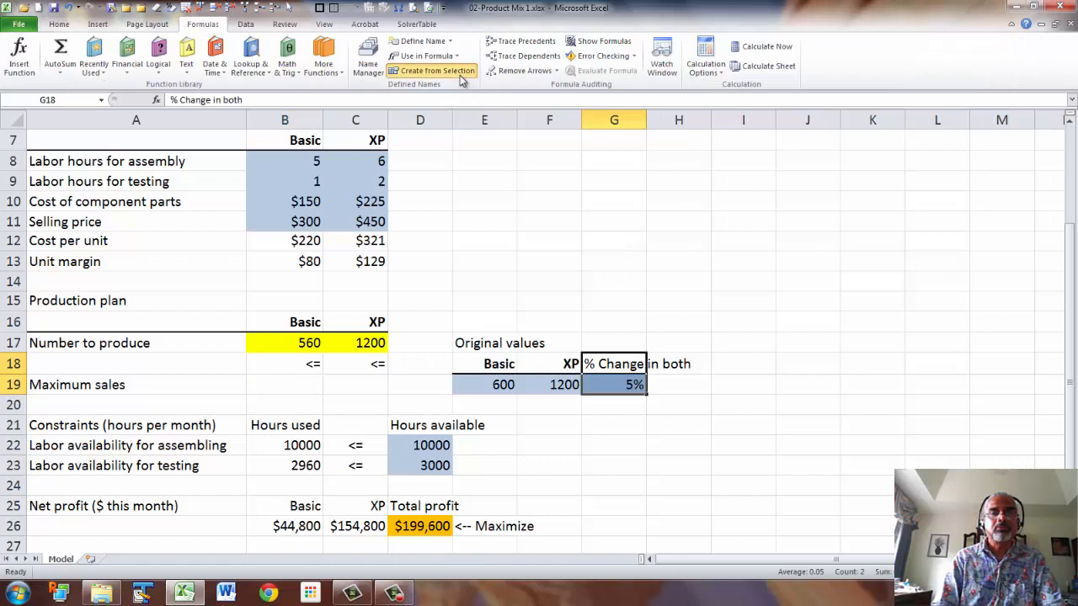
click(433, 71)
click(749, 336)
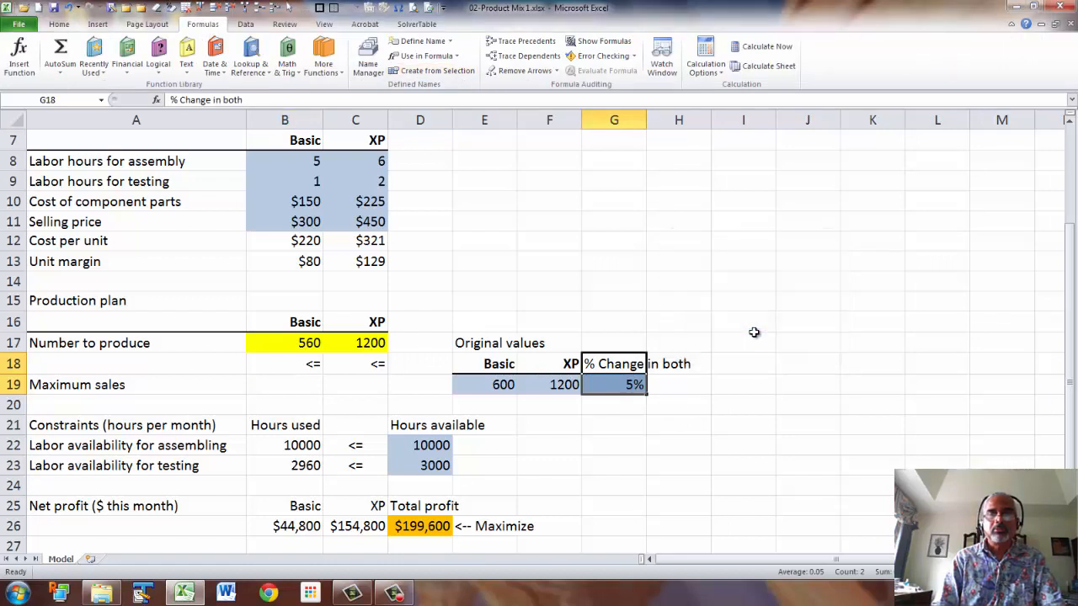
Enter the formula =E19*(1+Change_in_both) in B19 and fill it across to C19.
click(285, 384)
text(=)
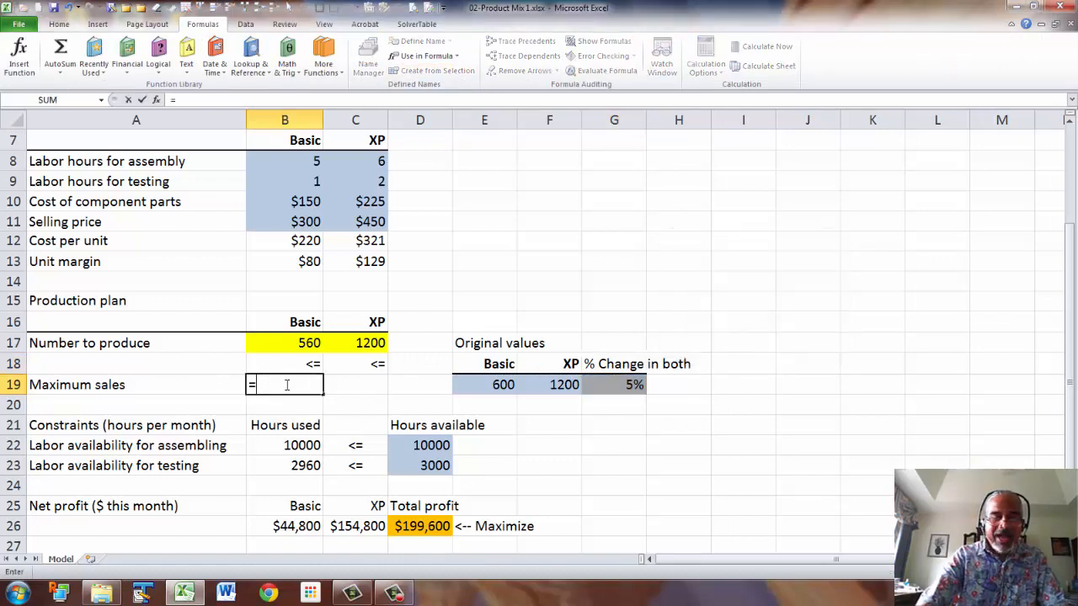
click(493, 385)
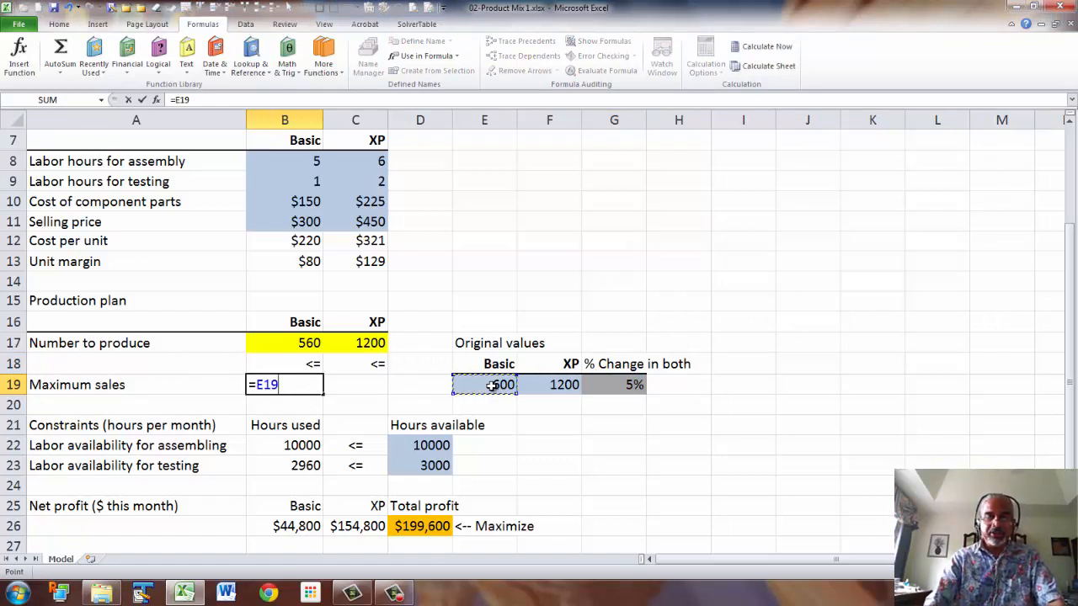
text(*)
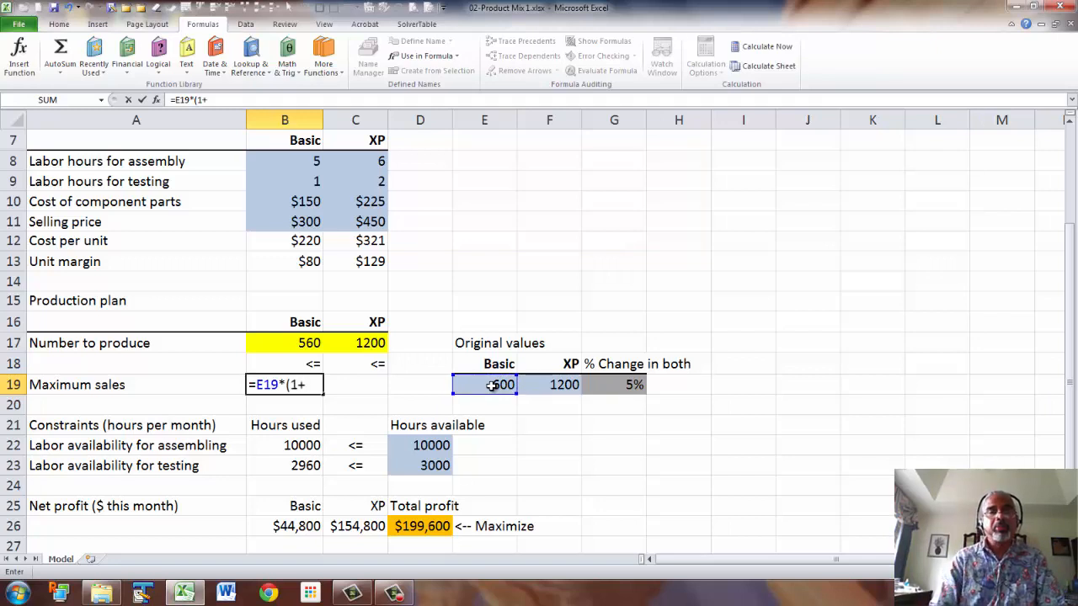
text((1+)
click(602, 384)
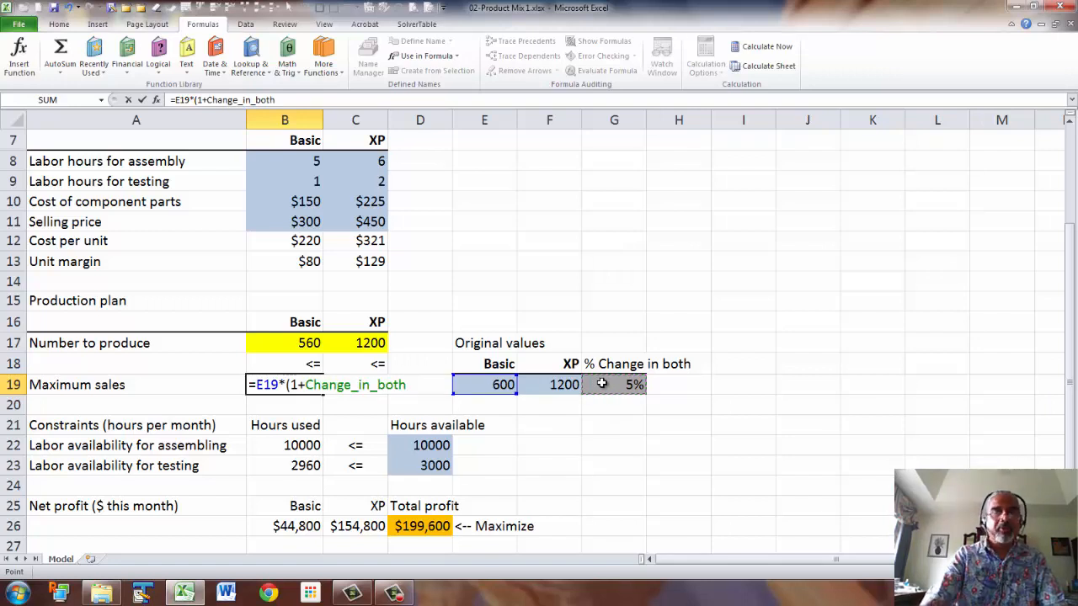
text())
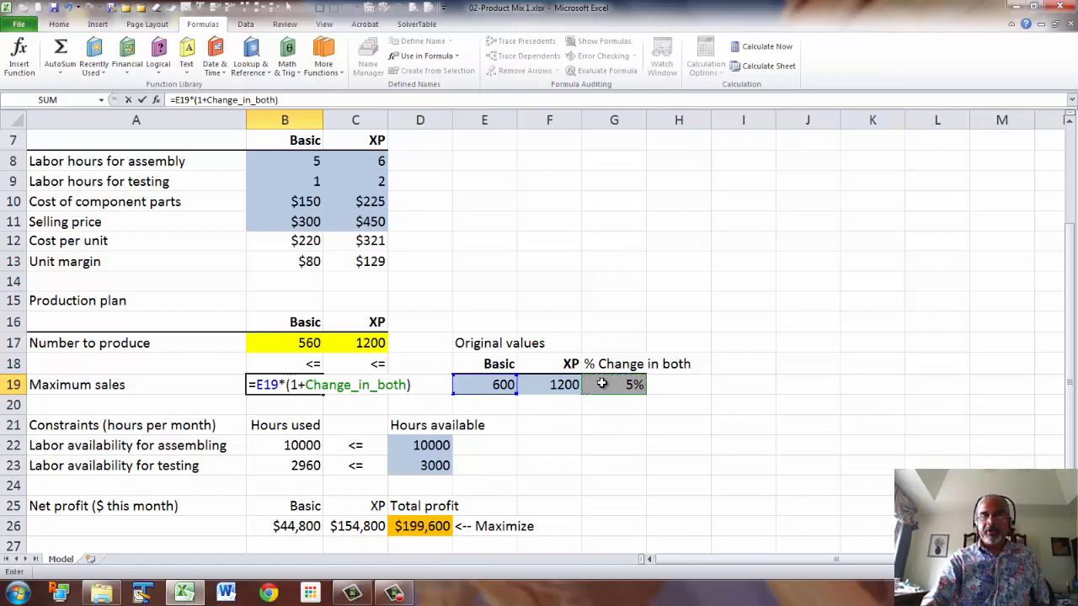
key(Return)
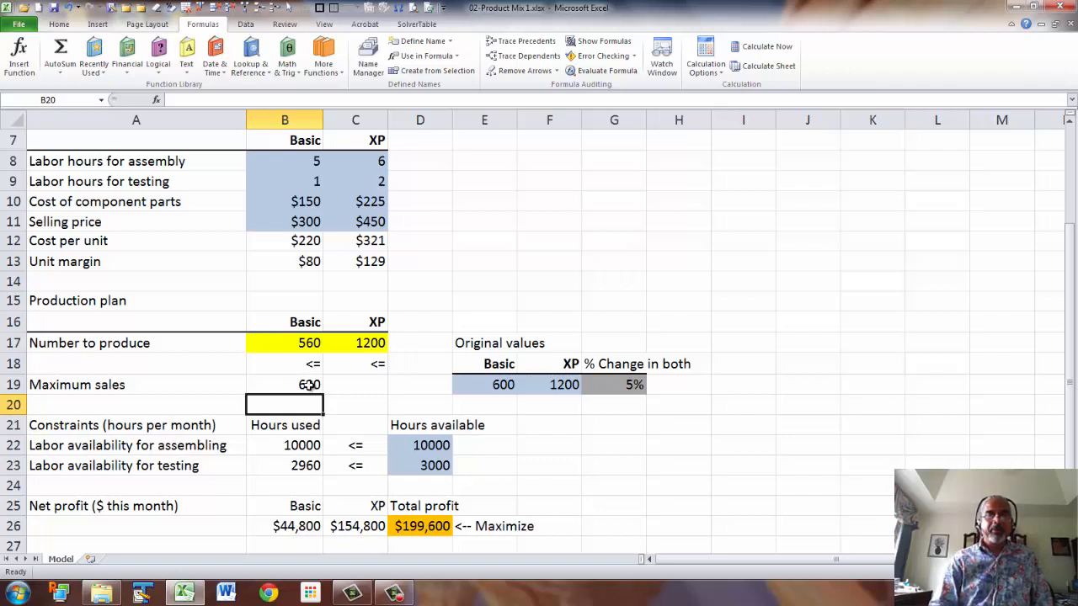
click(313, 389)
drag(322, 395, 362, 402)
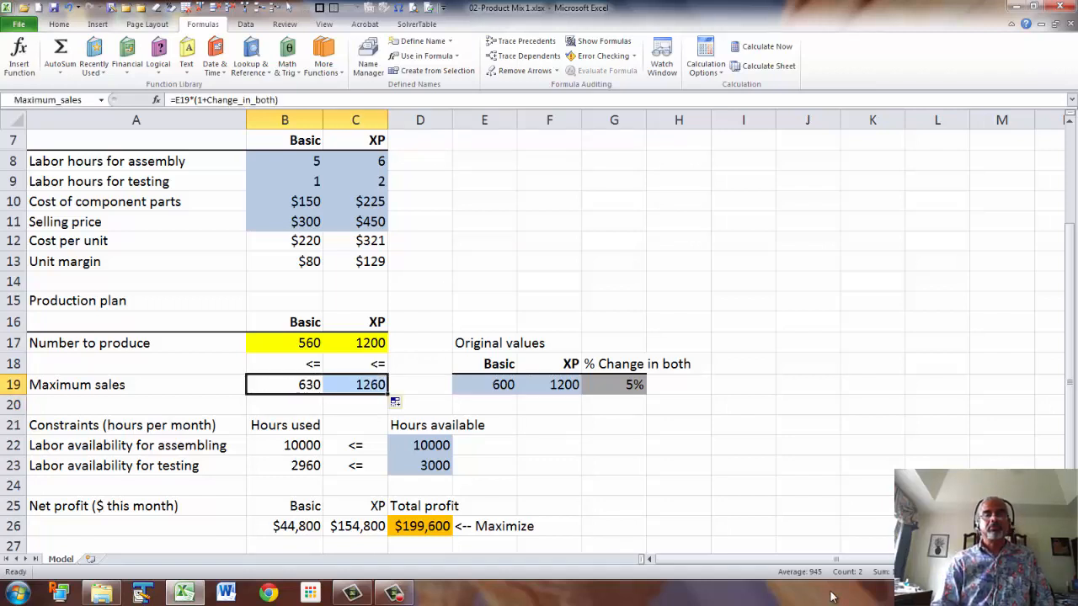
Set the % change in G19 to 0.
click(632, 384)
text(0)
key(Return)
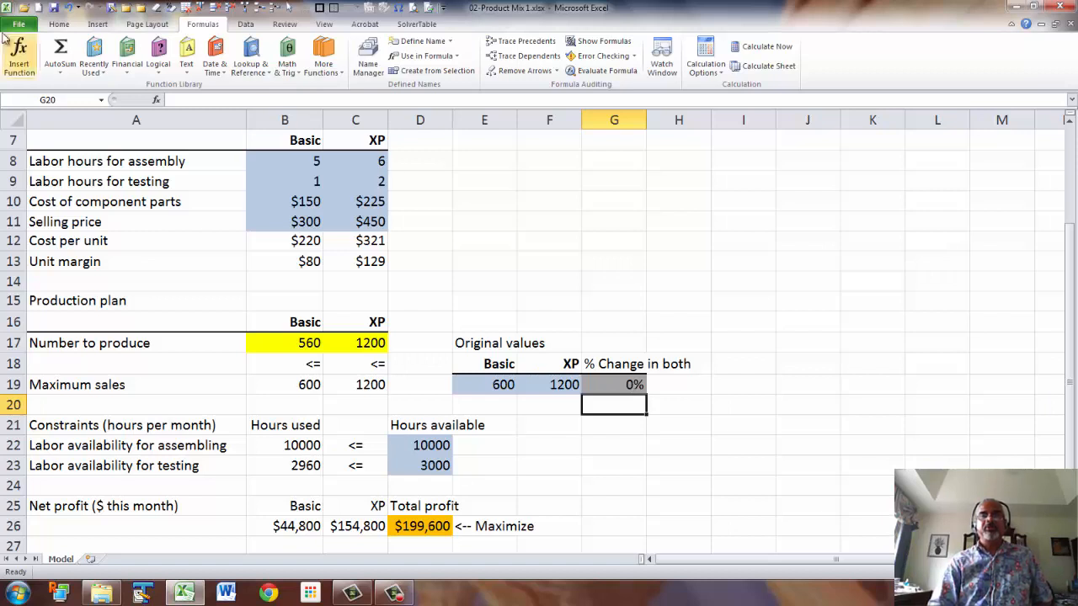
Run Solver on the existing model and keep the Solver solution.
click(59, 25)
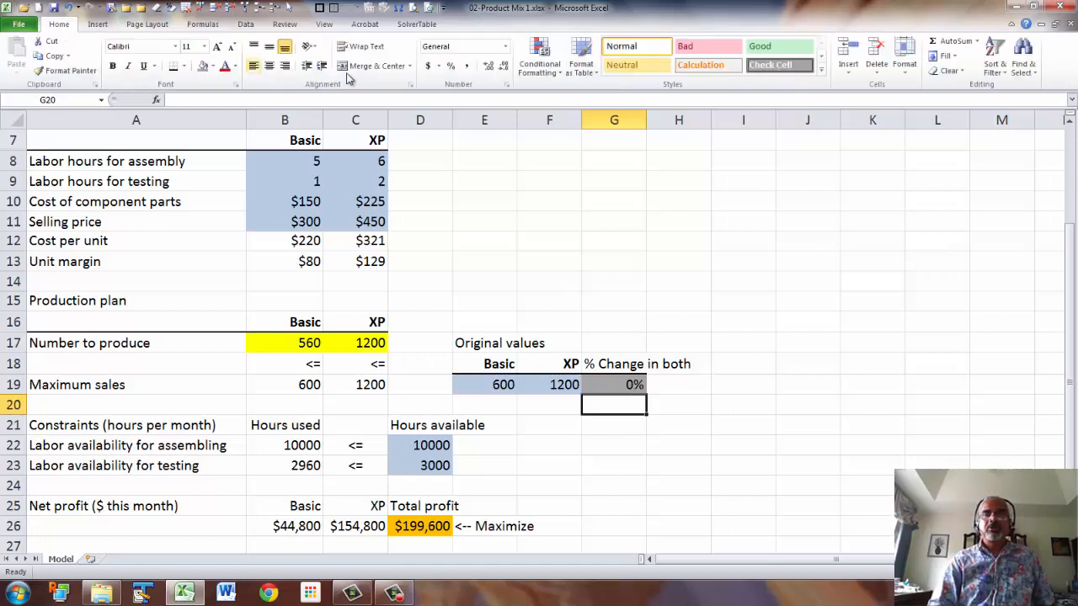
click(246, 25)
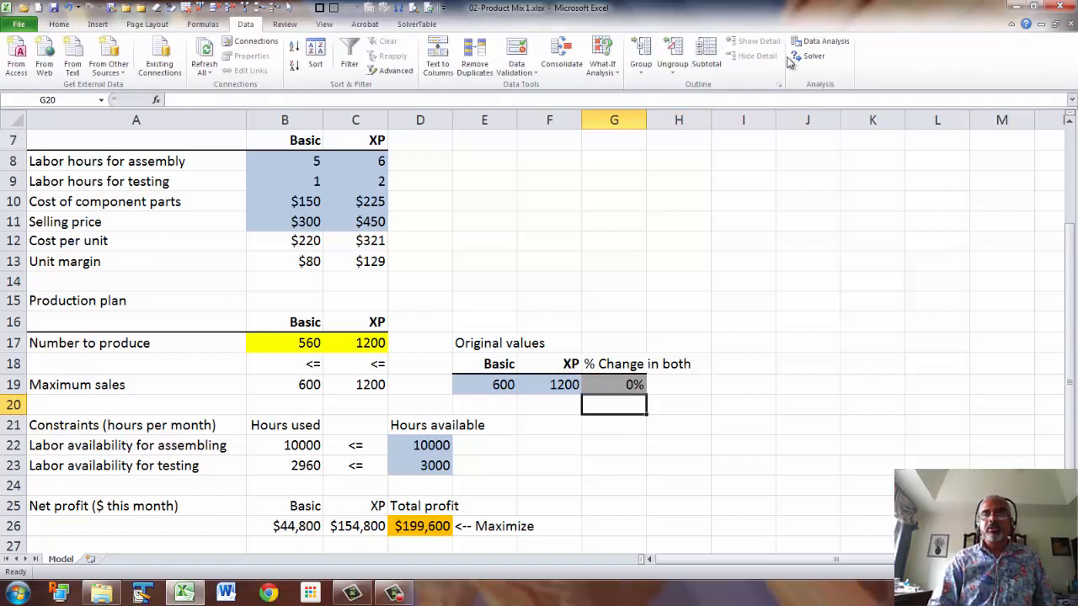
click(810, 55)
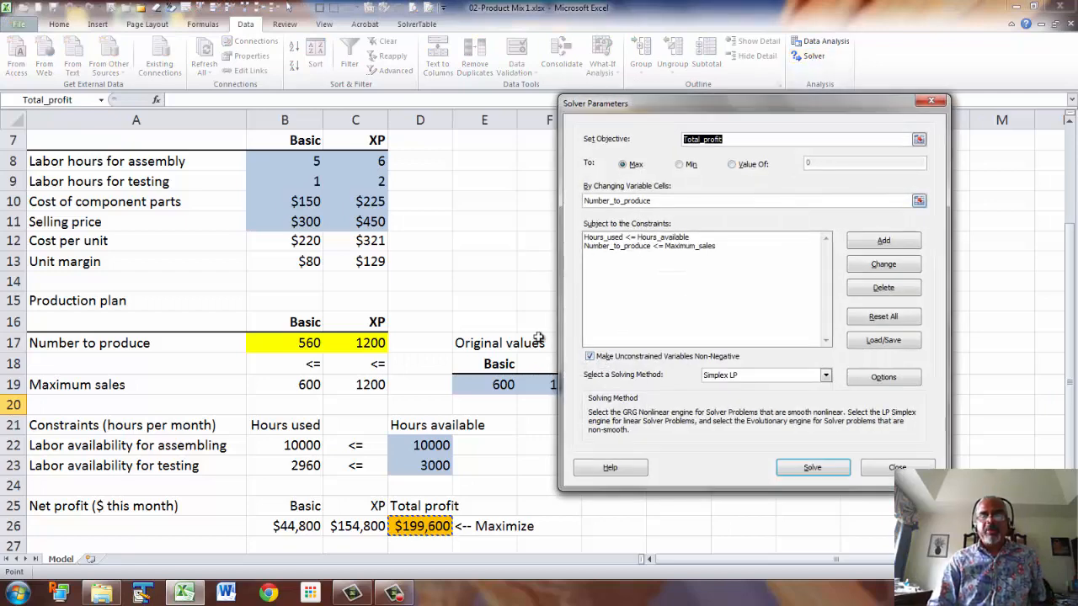
click(831, 470)
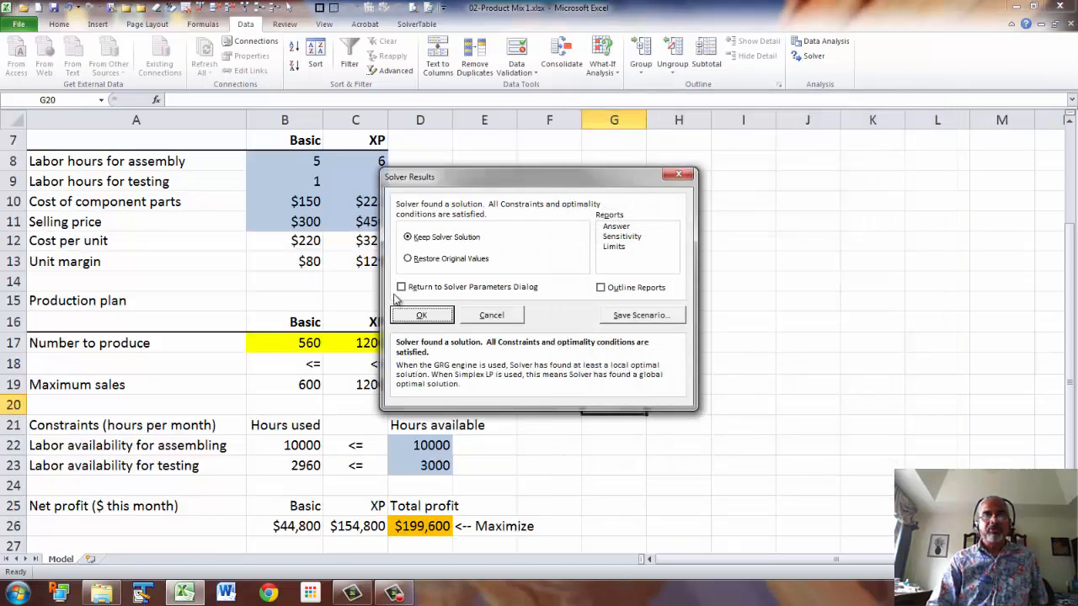
click(424, 315)
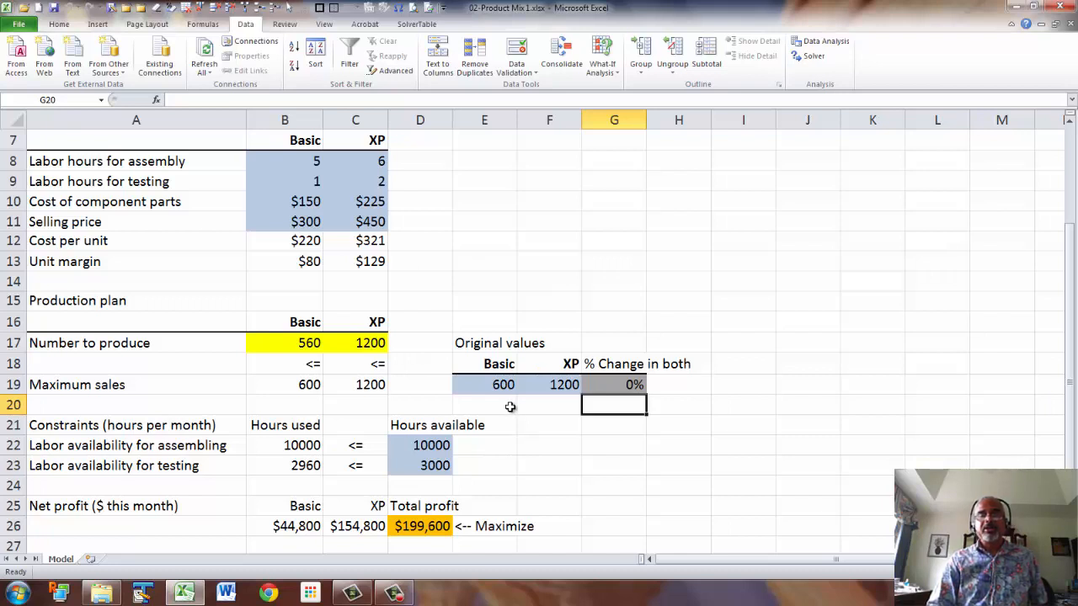
Start a one-way SolverTable on the Solver model, using G19 as the input cell.
click(427, 25)
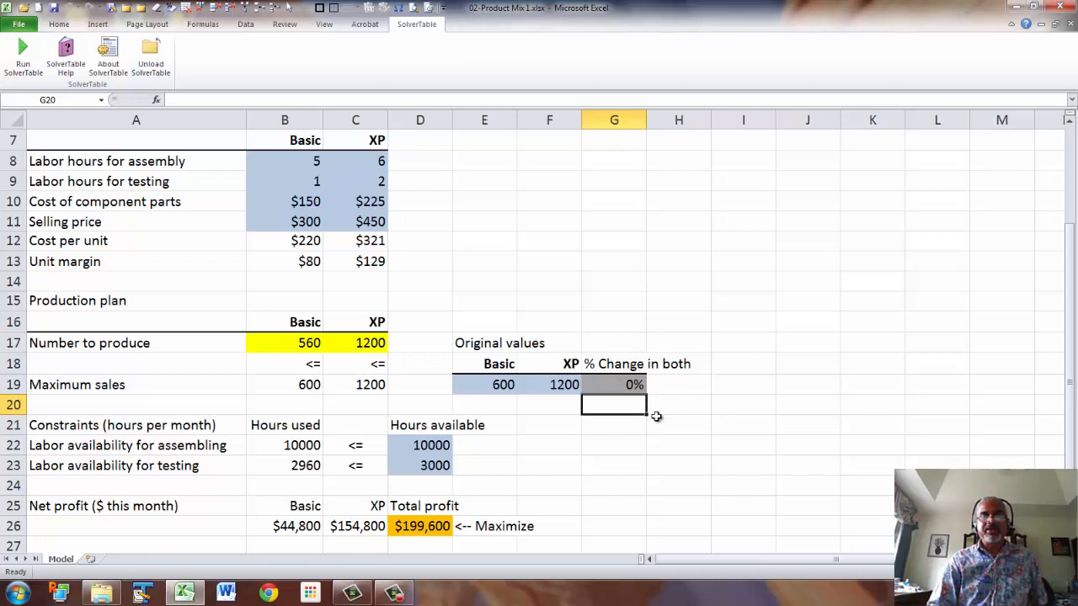
click(22, 57)
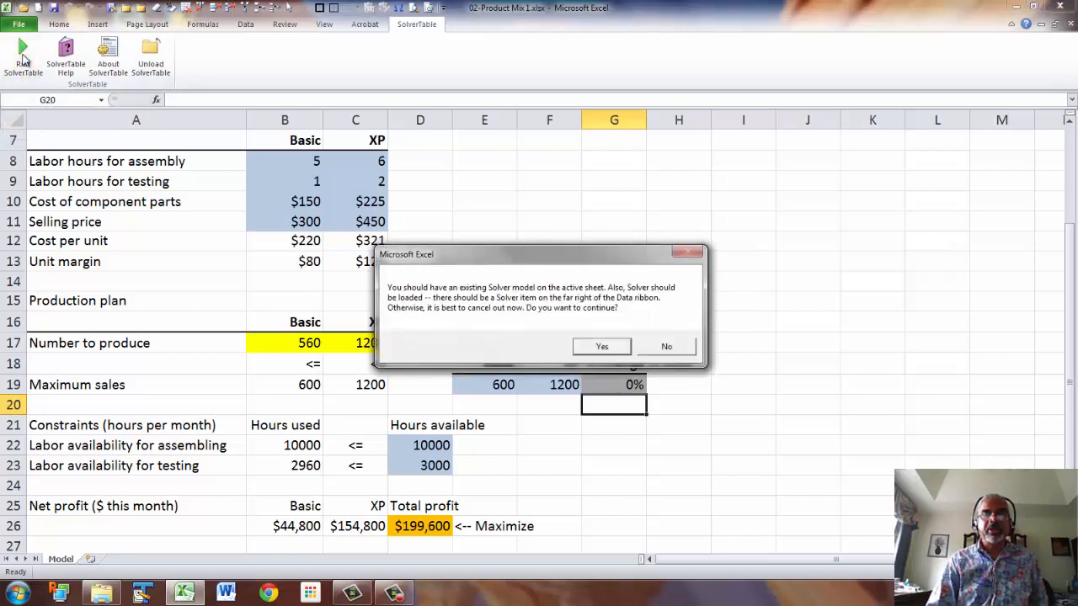
click(606, 346)
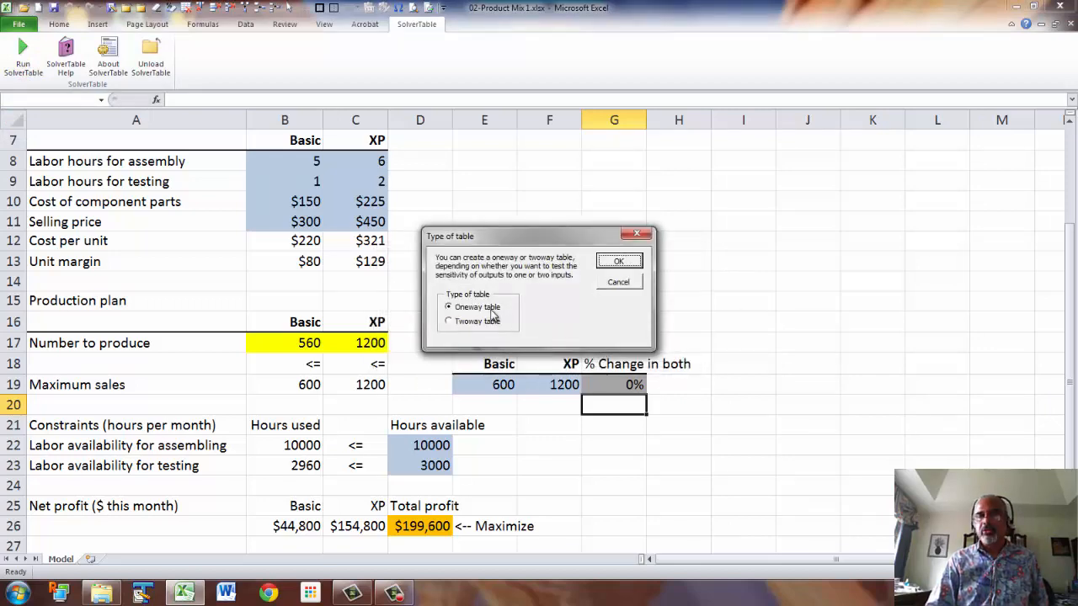
click(617, 265)
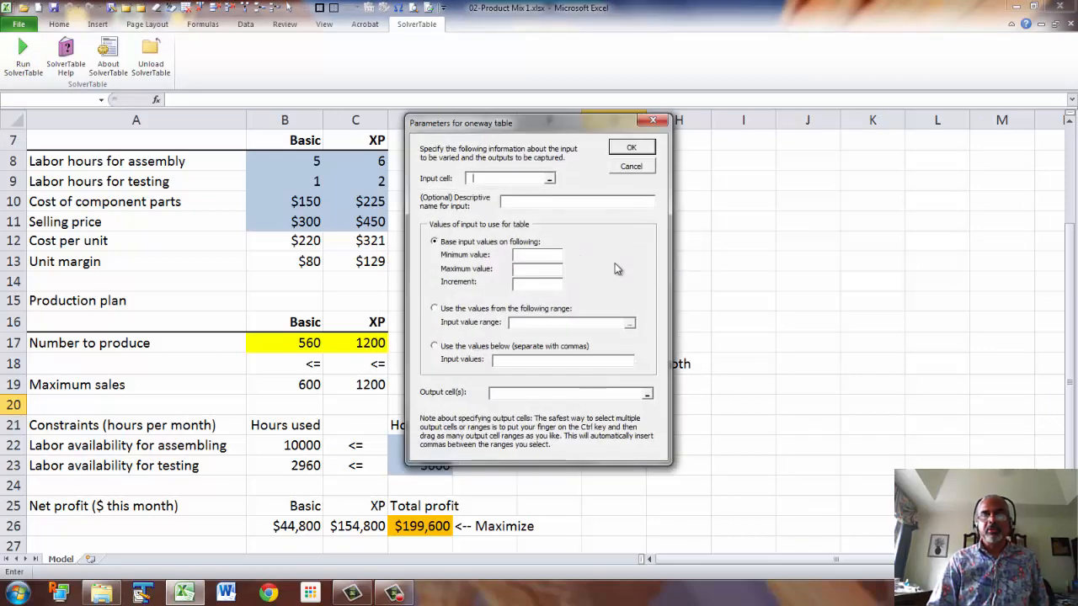
drag(561, 125, 847, 150)
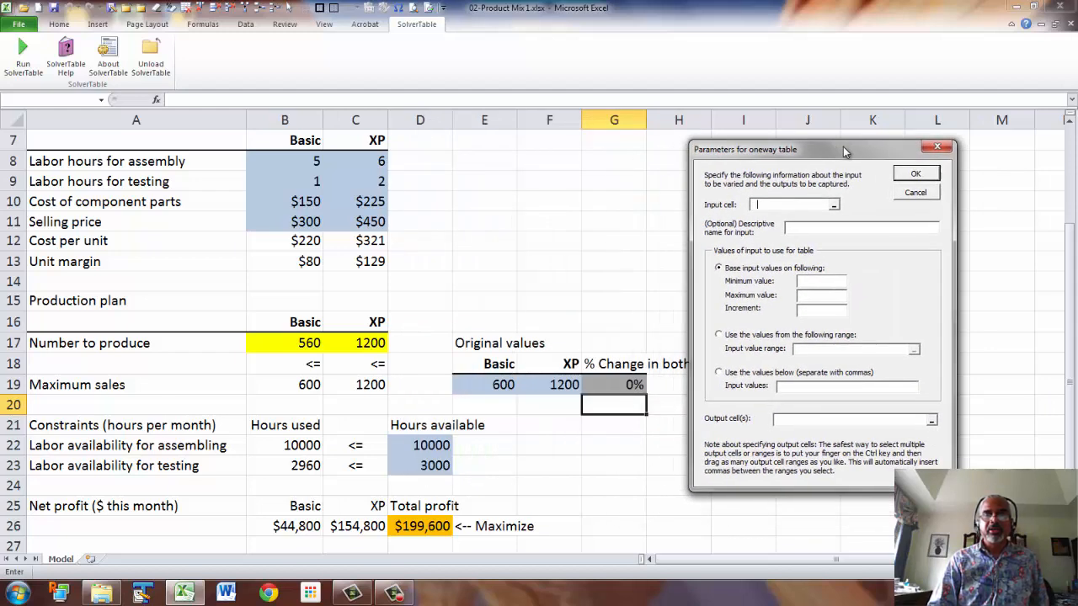
click(615, 384)
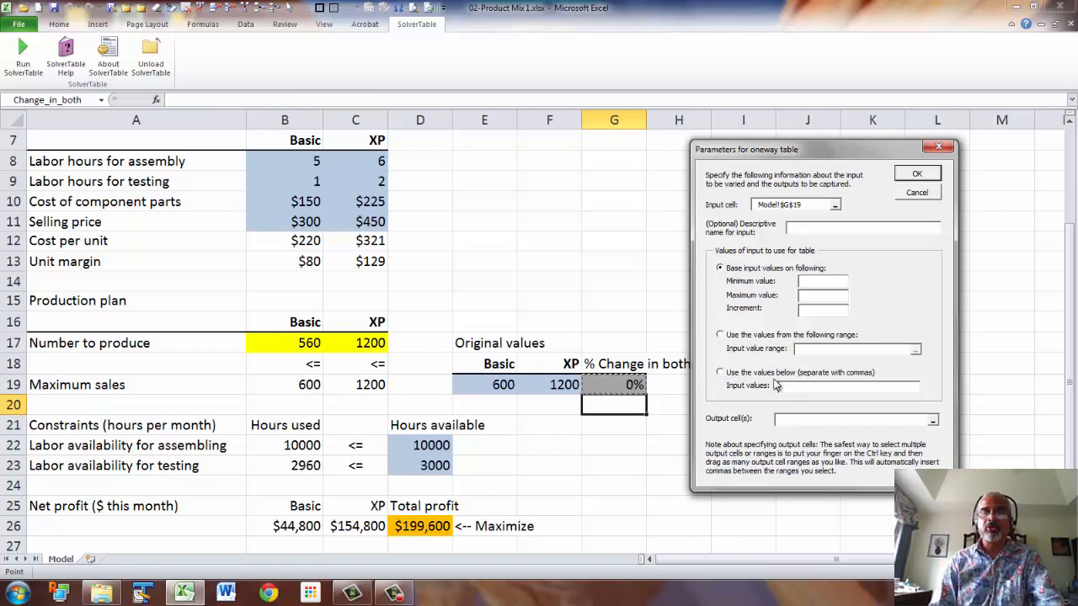
Enter "% Change in maximum sales" as the descriptive name for the input.
click(816, 230)
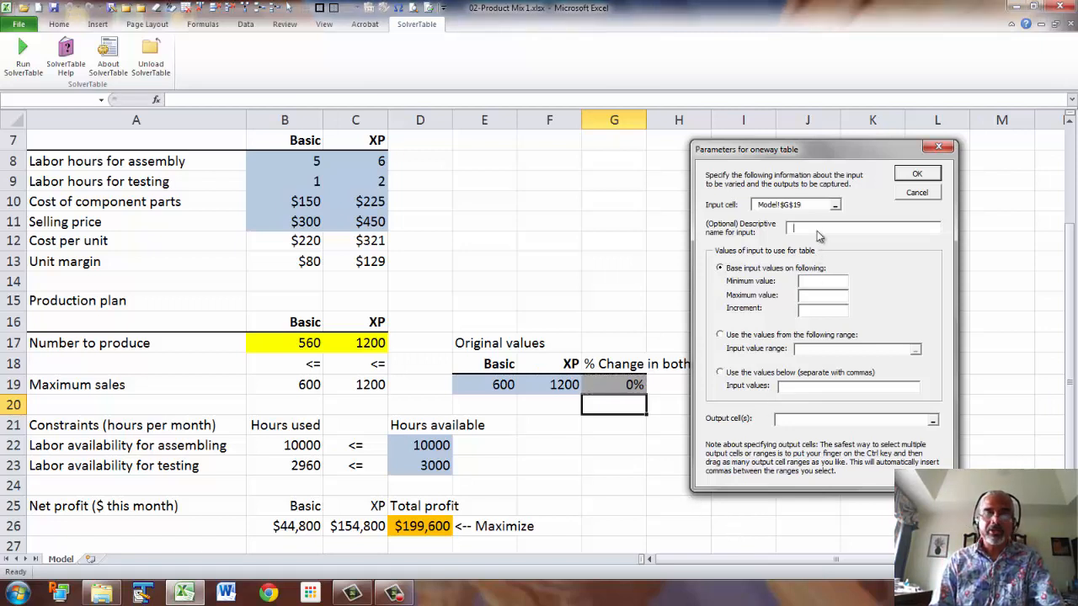
text(% )
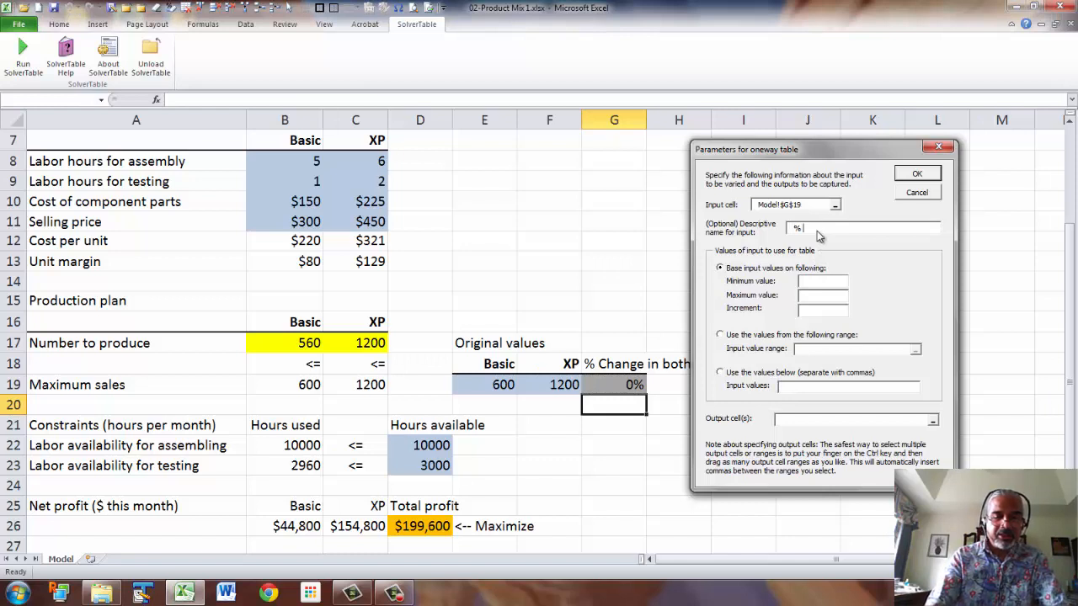
text(Change)
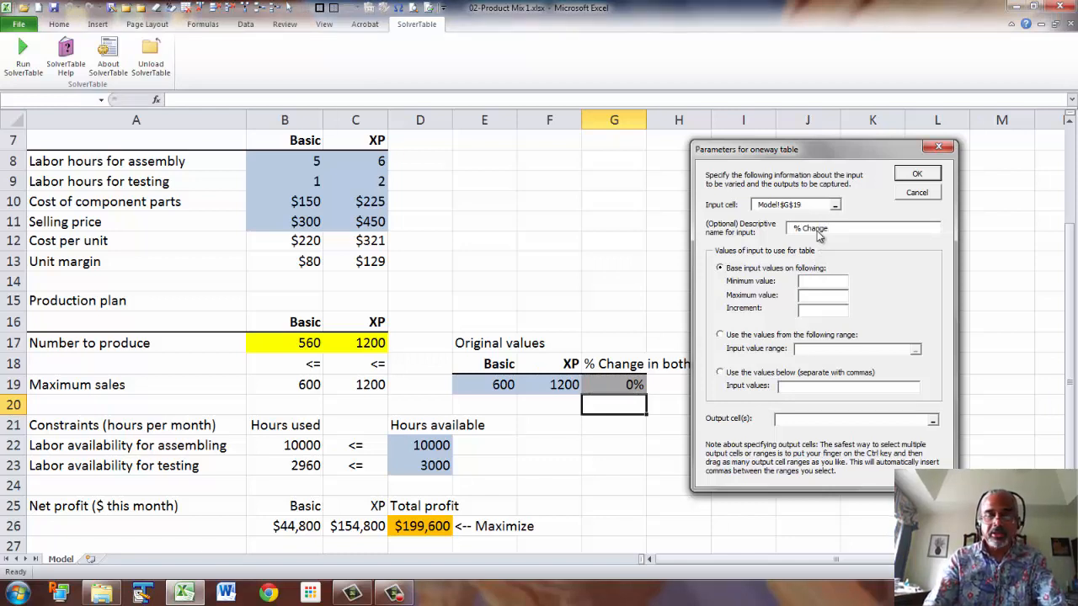
text( in maximum sales)
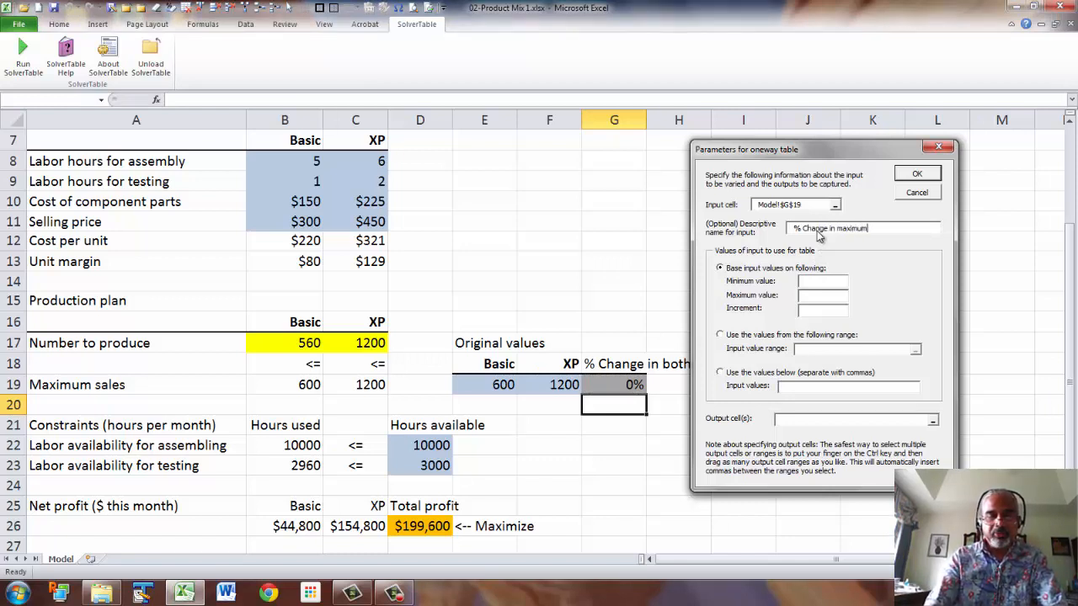
Set the input values to run from -0.3 to 0.3 in increments of 0.1.
click(810, 284)
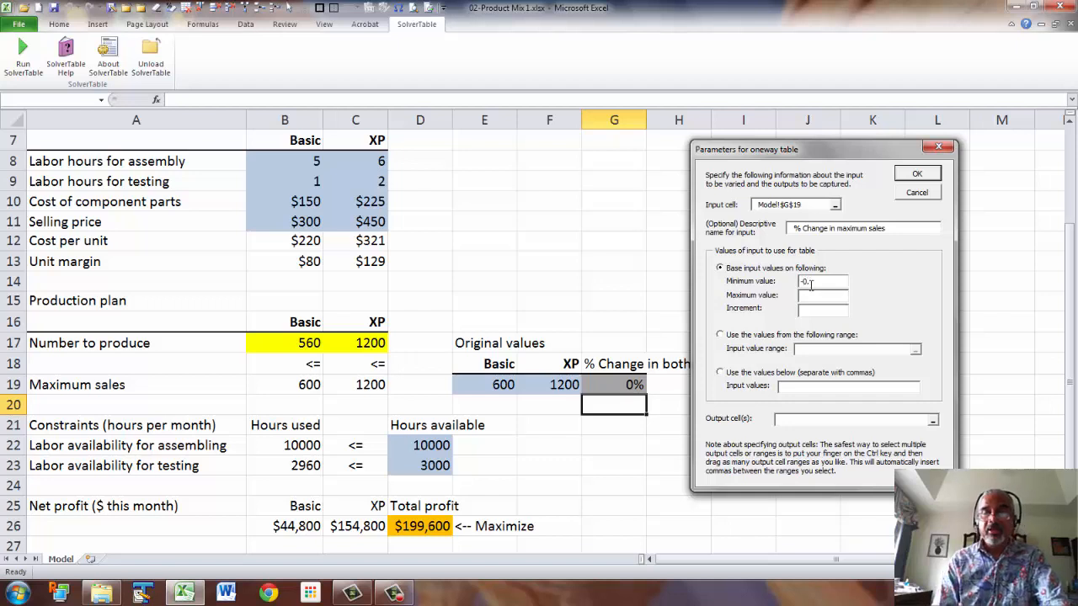
text(3)
click(825, 296)
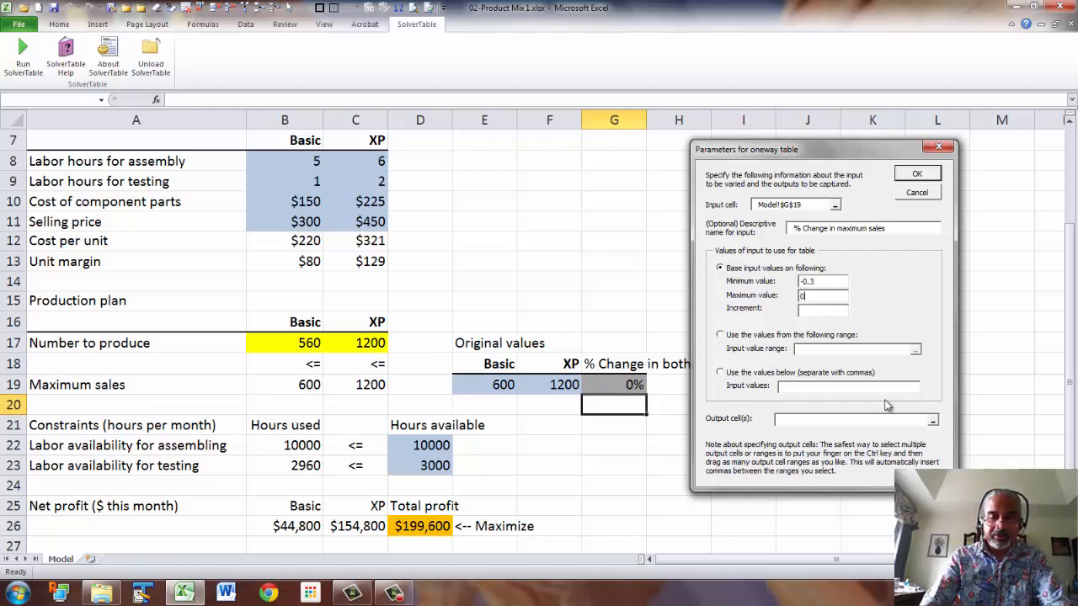
click(807, 313)
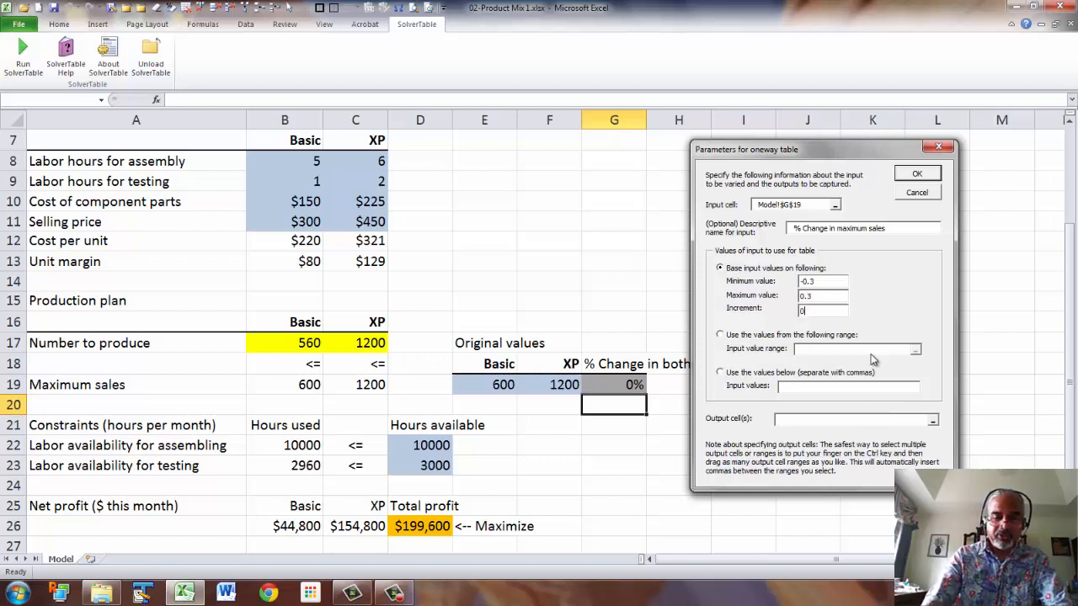
text(0.1)
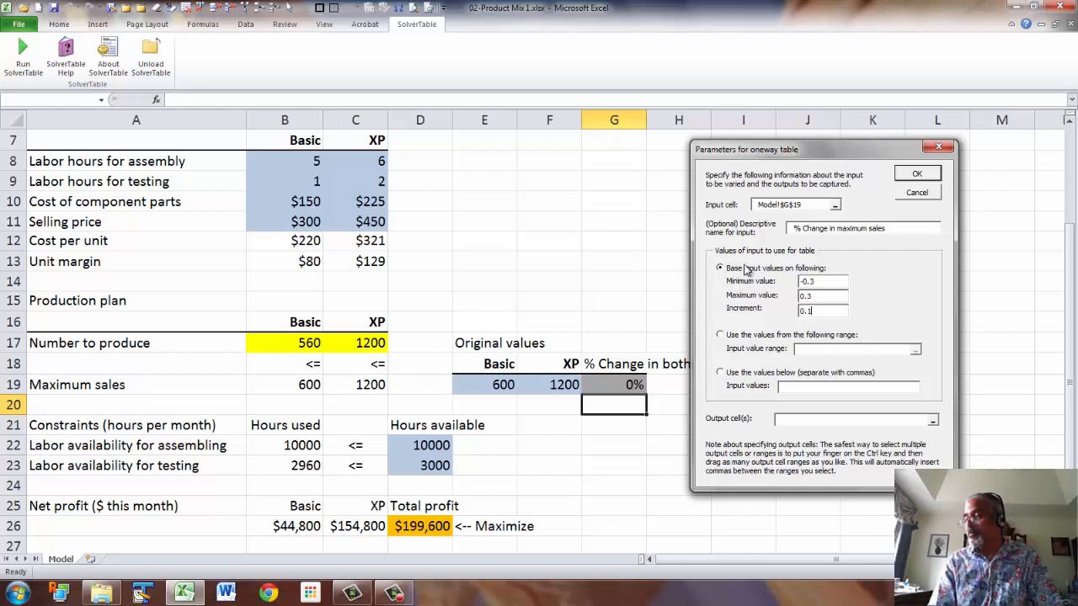
Set the output cells to B17:C17 and D26, then run the SolverTable.
click(792, 423)
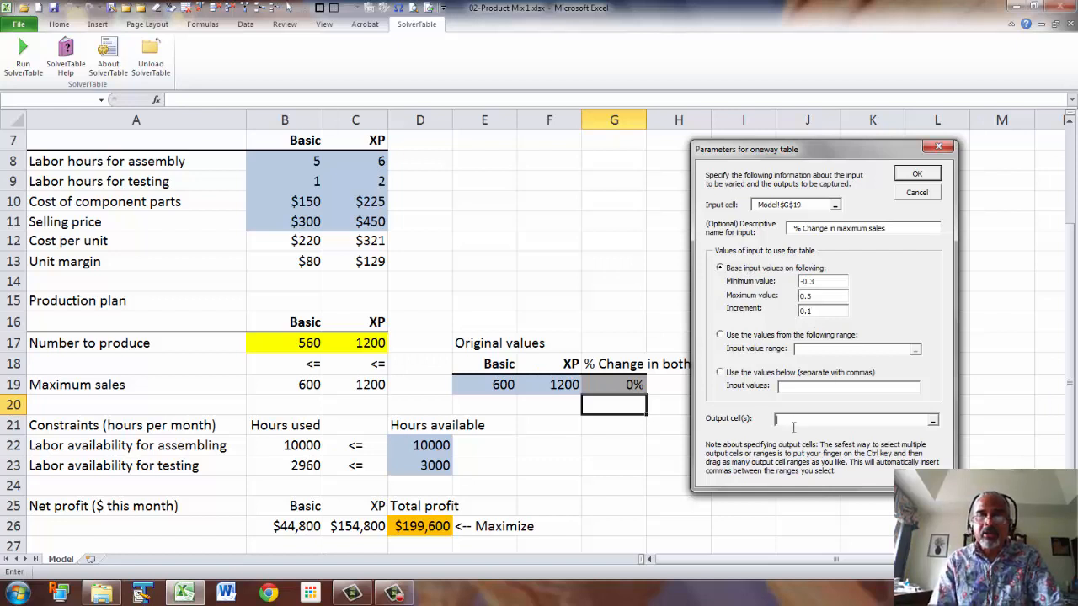
click(298, 340)
drag(298, 340, 354, 342)
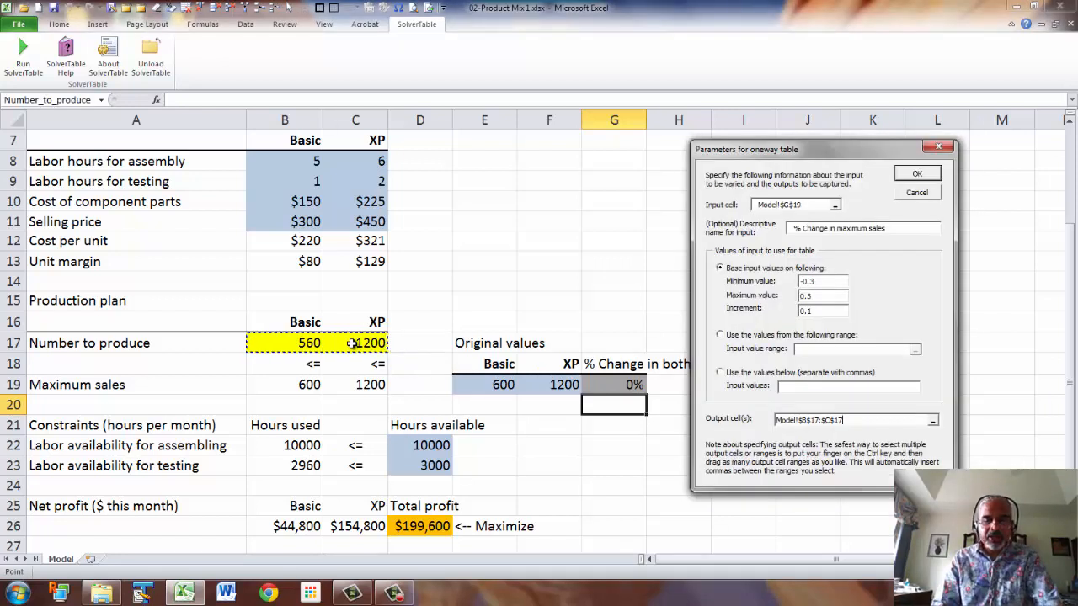
text(,)
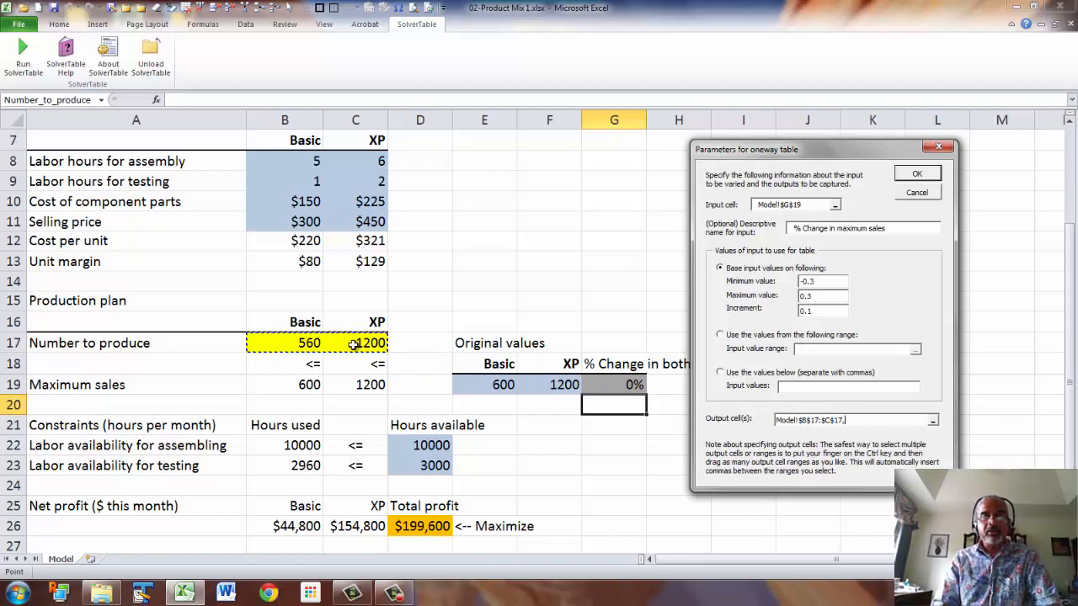
click(423, 532)
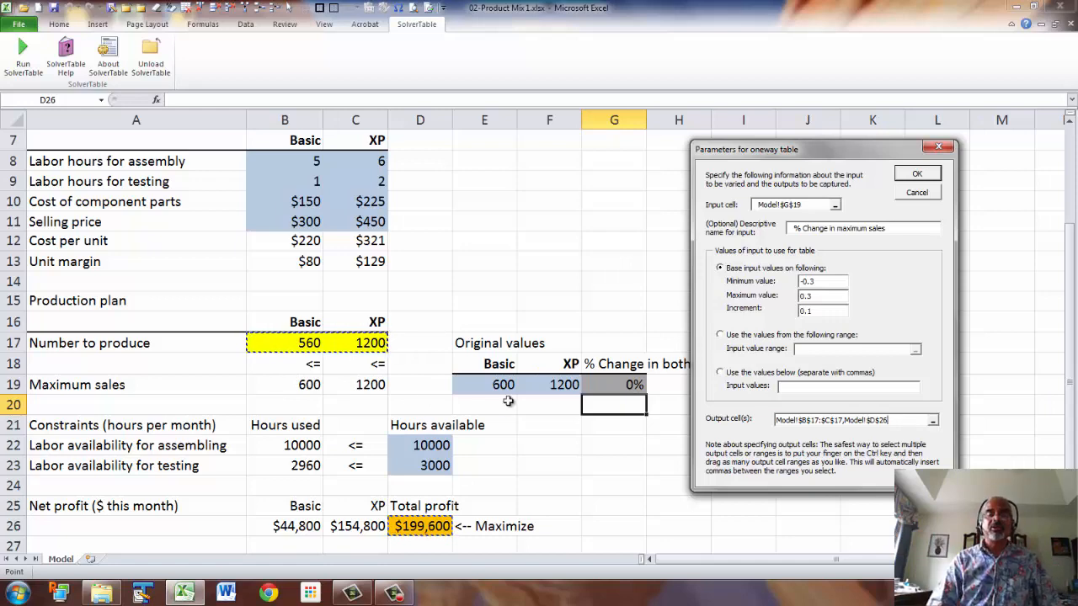
click(919, 172)
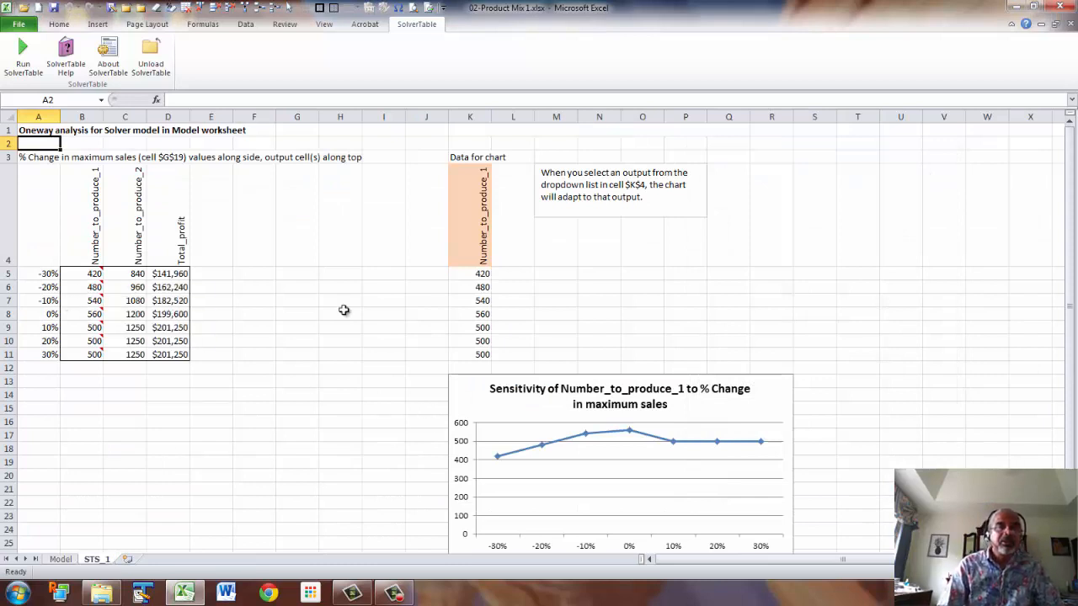
Switch the chart output selector in K4 to Number_to_produce_2, then to Total_profit.
click(481, 247)
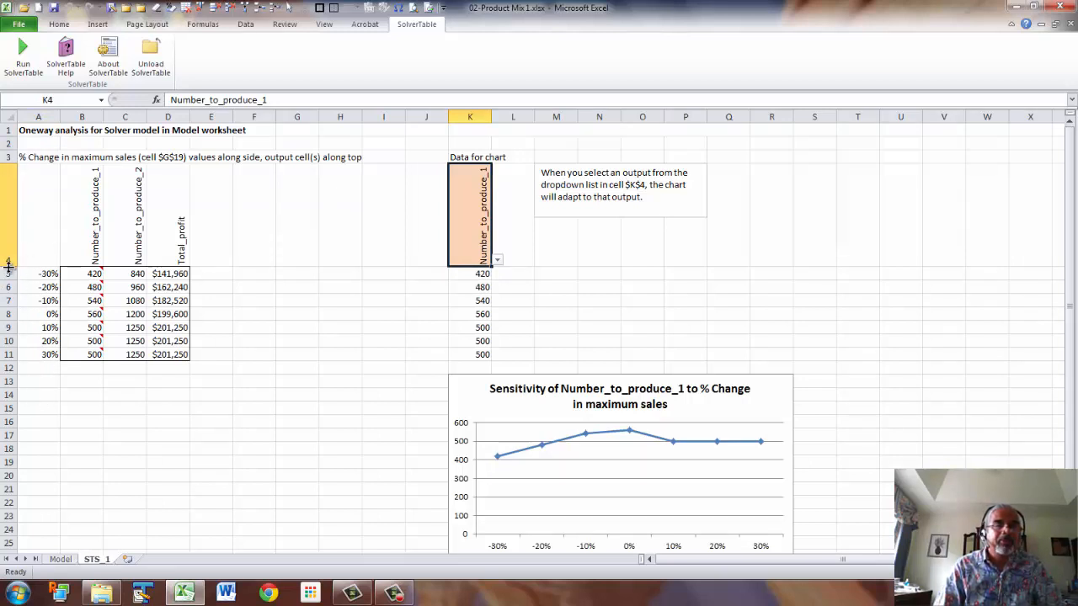
click(497, 261)
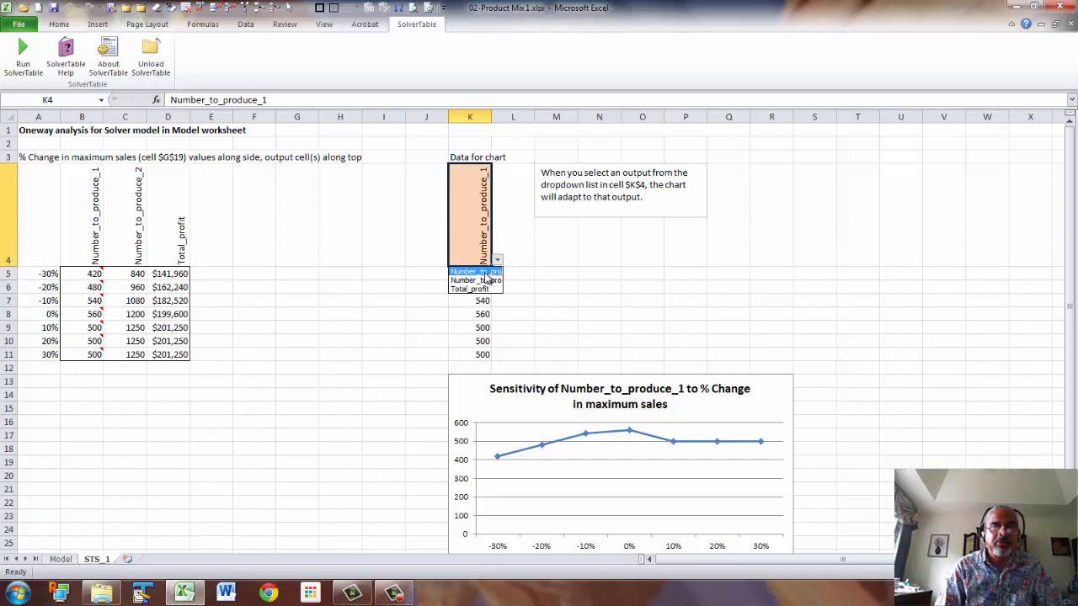
click(490, 280)
click(498, 261)
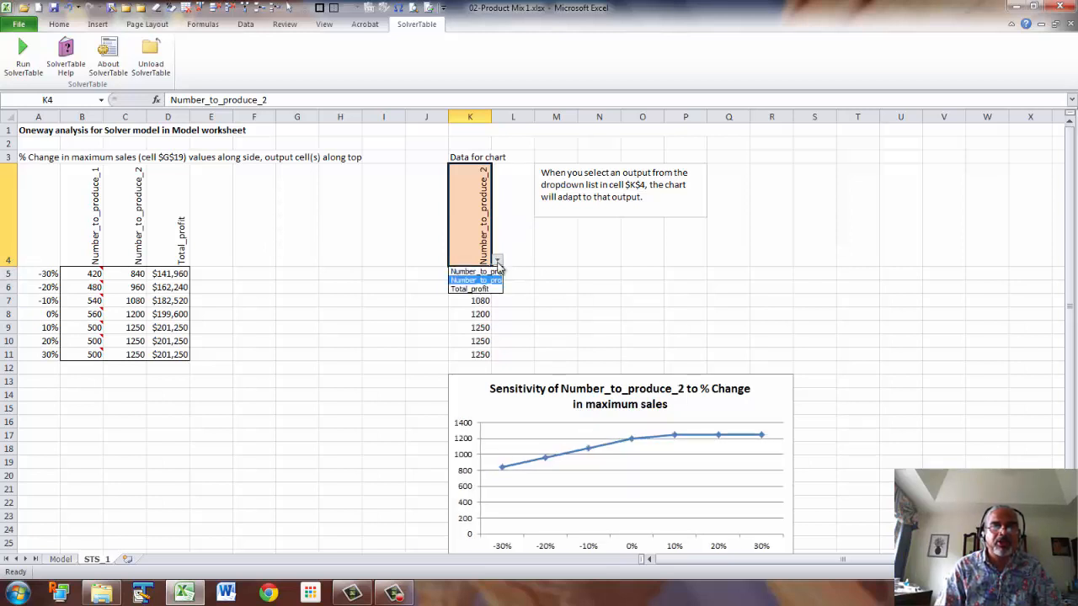
click(495, 293)
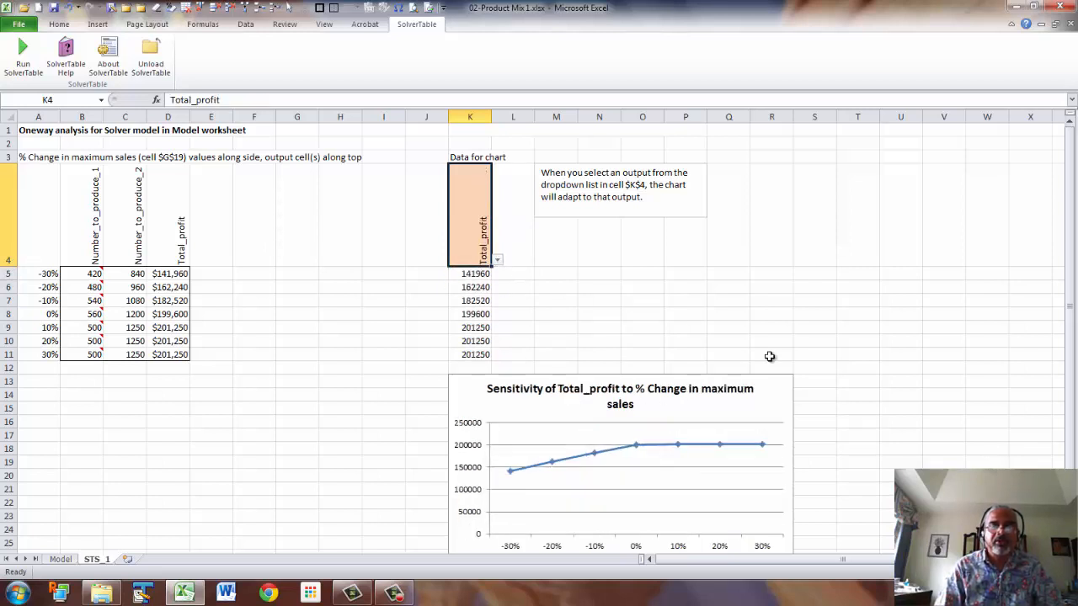
Review the sensitivity table and chart, then return to the Model worksheet.
scroll(770, 358, down, 1)
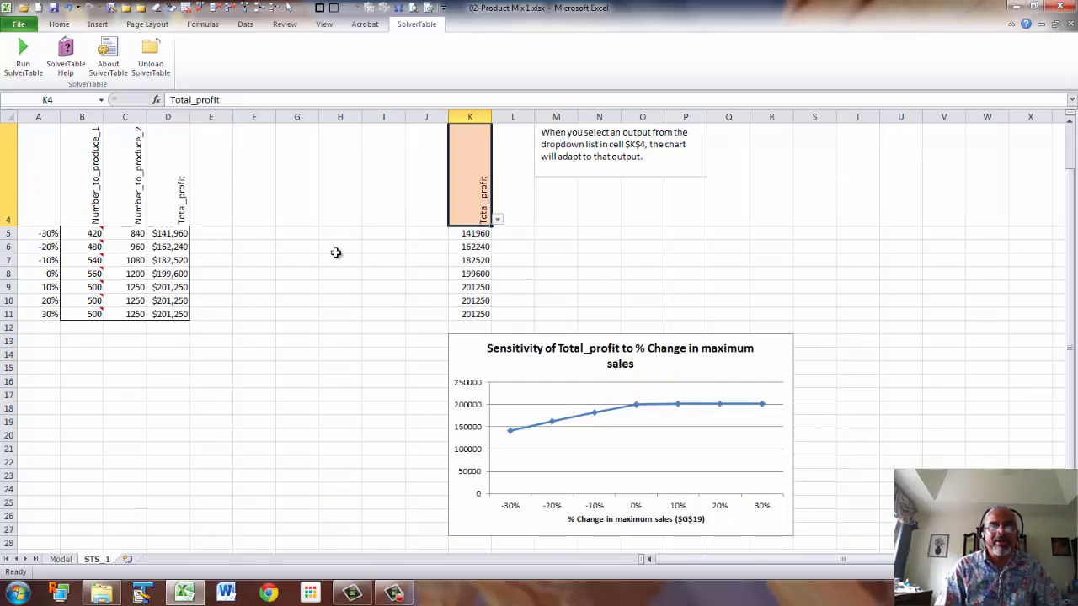
scroll(336, 251, up, 1)
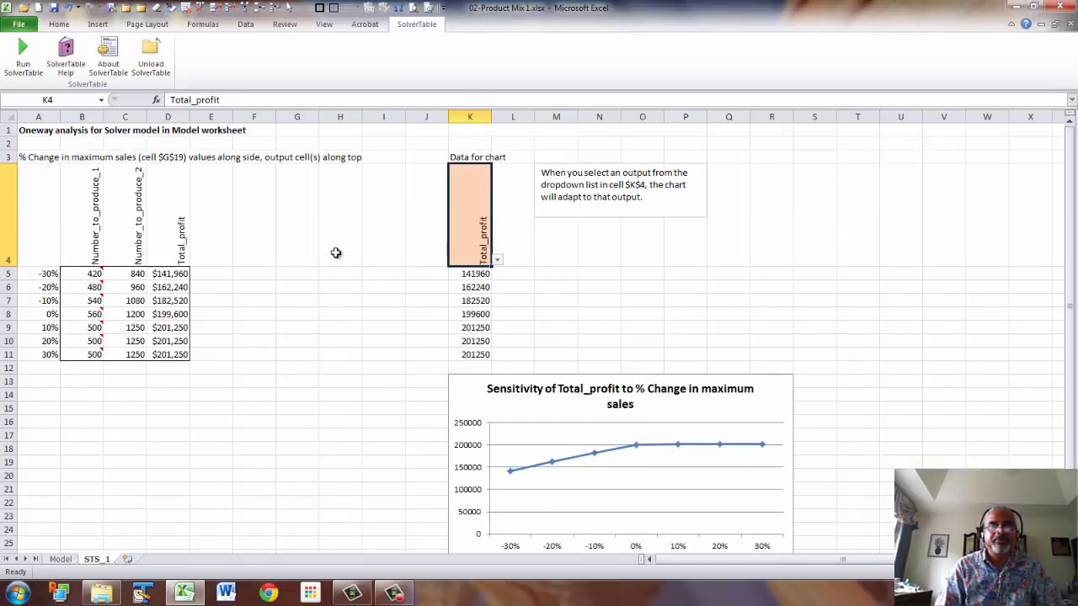
click(25, 131)
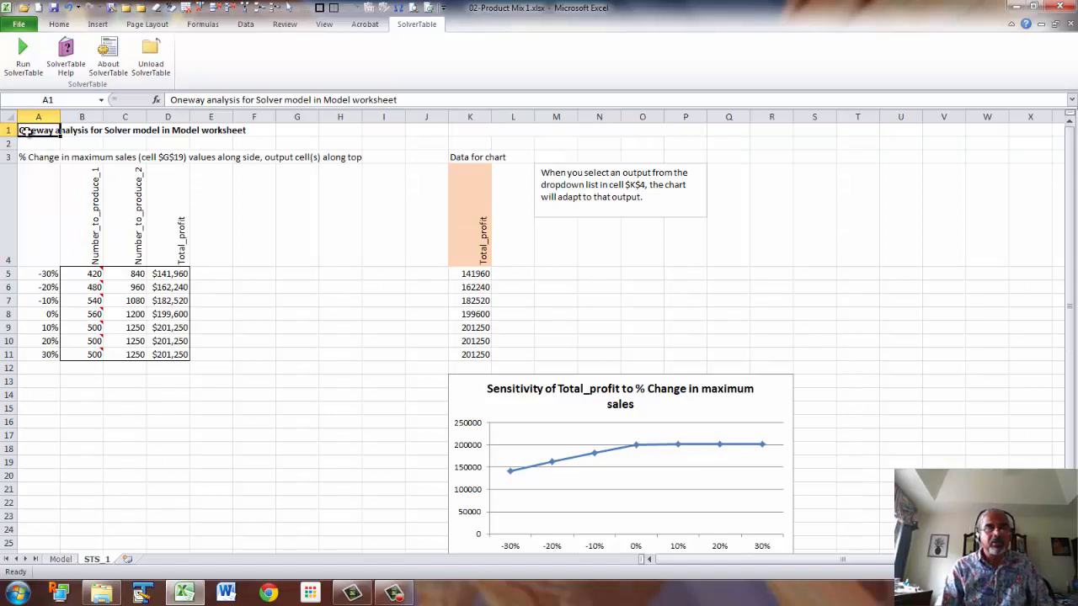
click(57, 559)
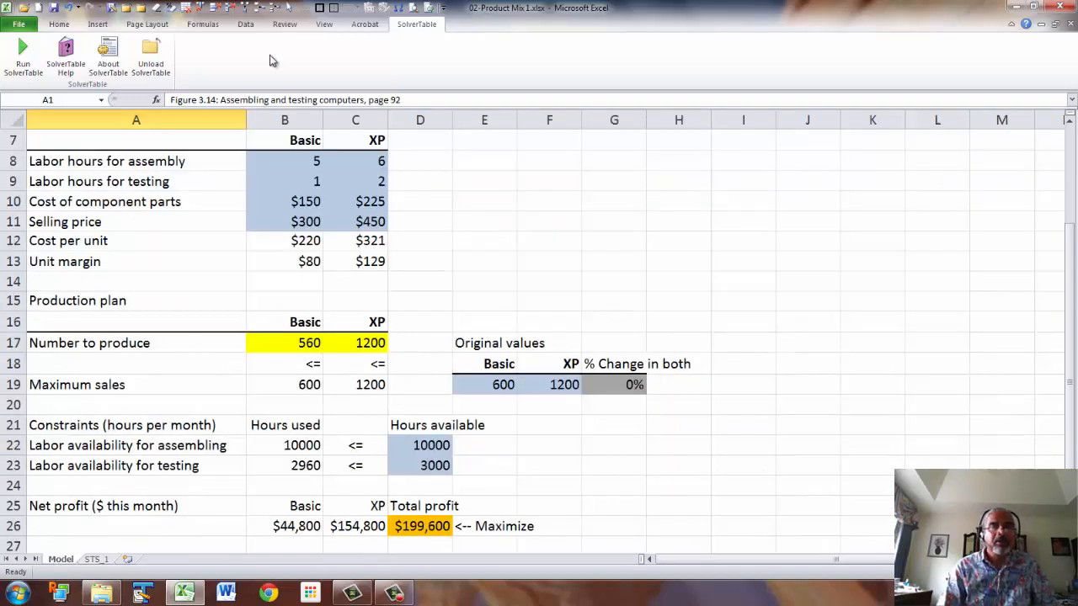